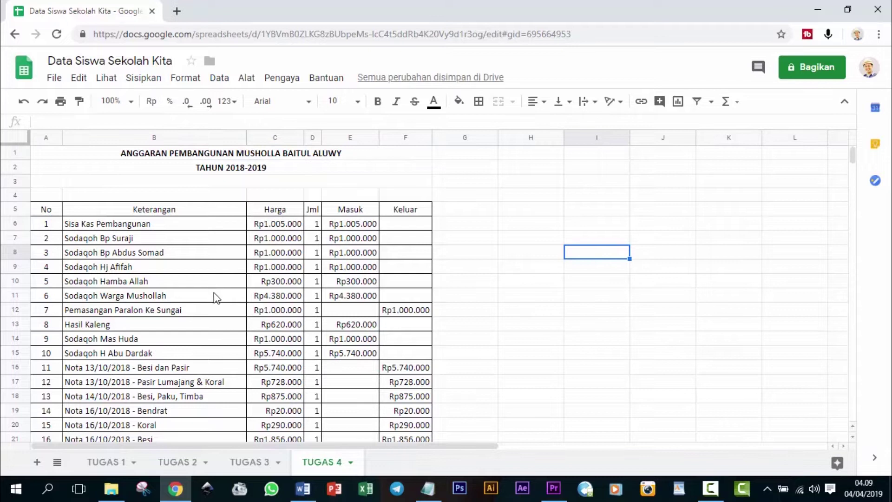
Starting from B8, search the sheet for the donor's name
click(183, 260)
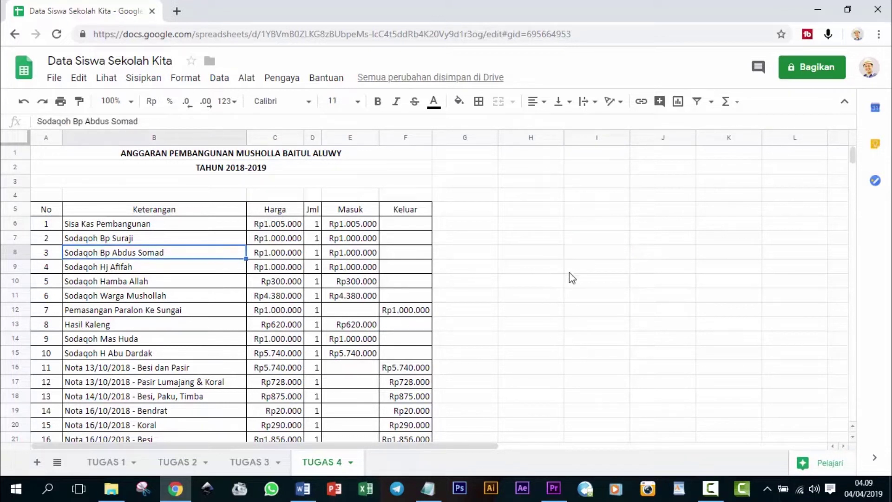
key(ctrl+f)
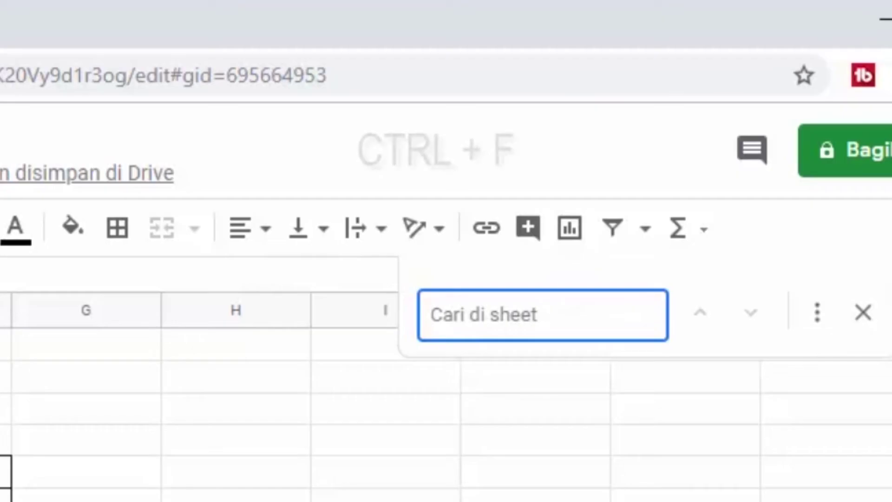
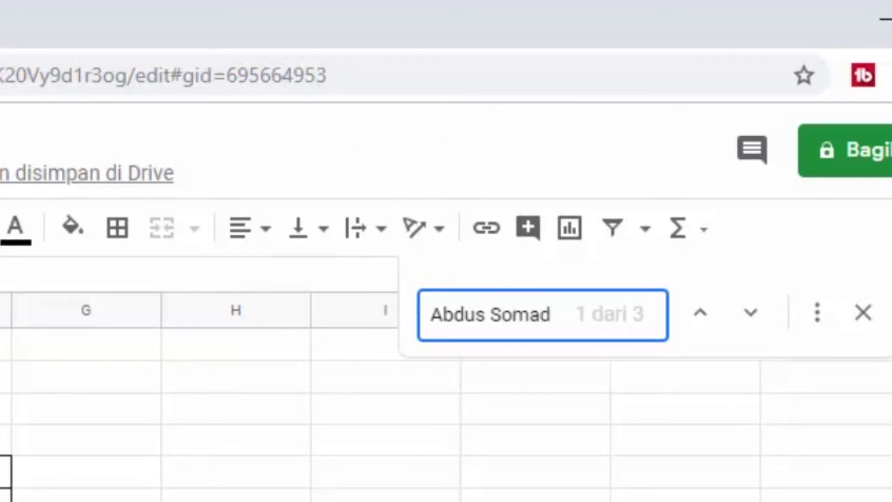
scroll(260, 310, down, 8)
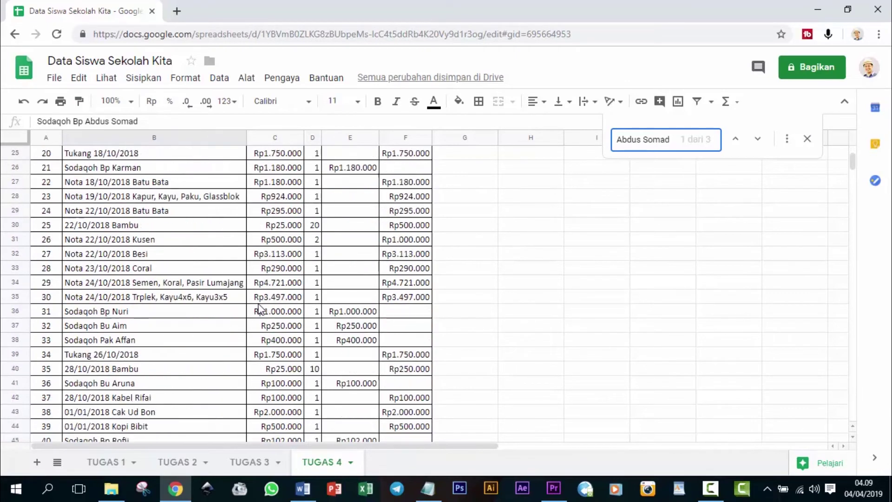
scroll(260, 310, down, 6)
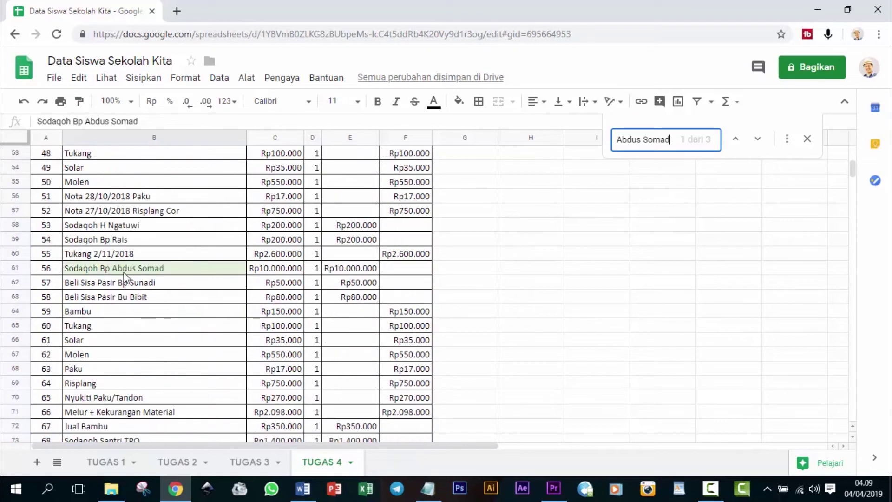
scroll(237, 320, down, 3)
scroll(237, 320, down, 5)
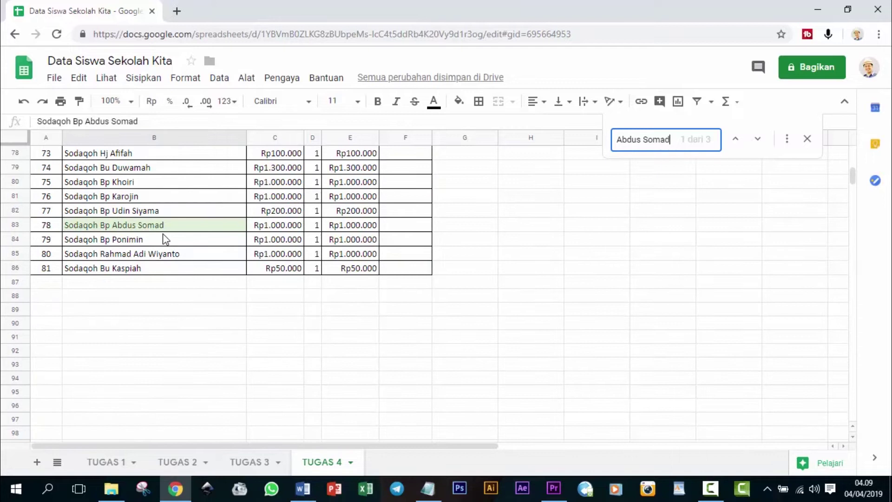
Step through the donor name's three matches, ending at row 83
click(758, 140)
key(ctrl+c)
click(757, 139)
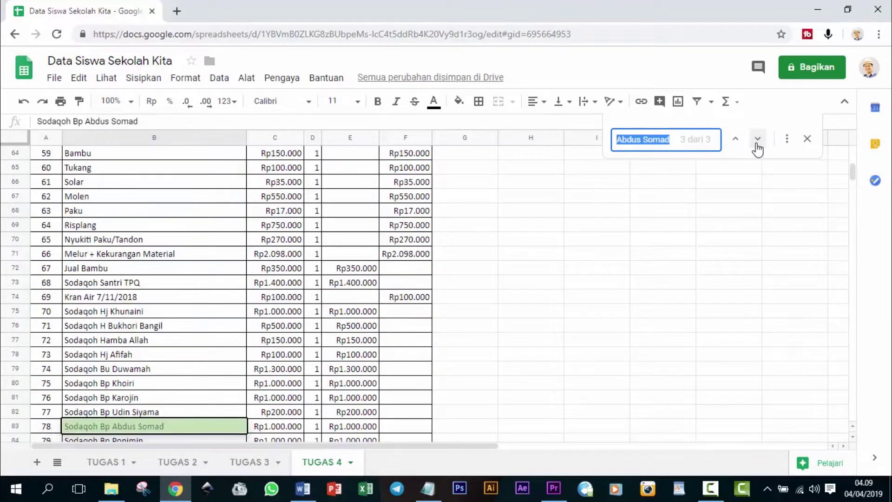
click(757, 140)
click(757, 139)
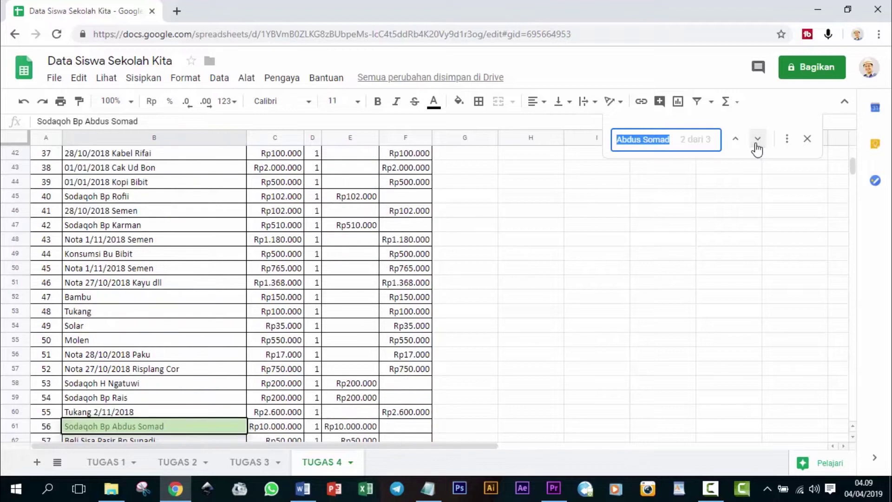
click(757, 144)
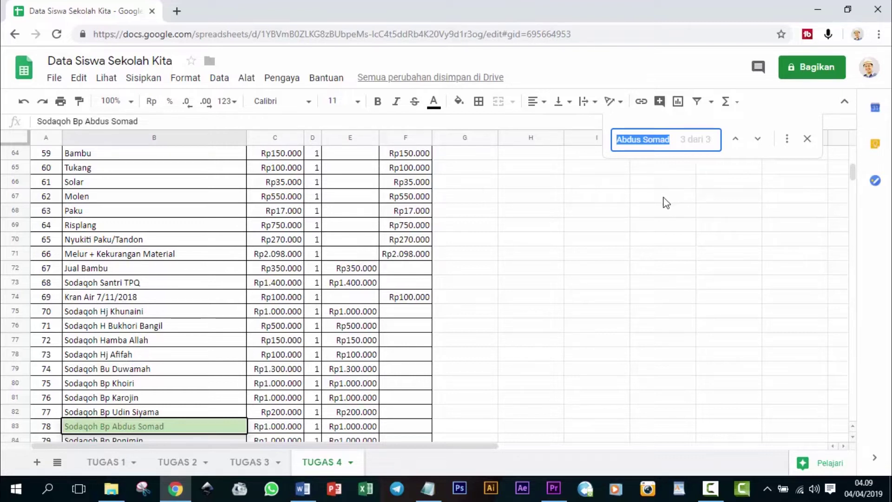
key(ctrl+h)
Replace the donor's name with the new donor name in all sheets, changing 6 occurrences
click(435, 205)
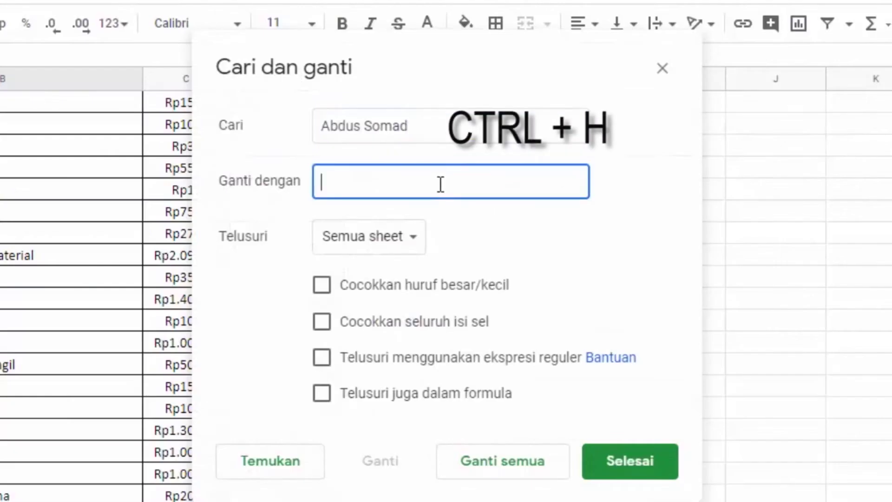
key(ctrl+v)
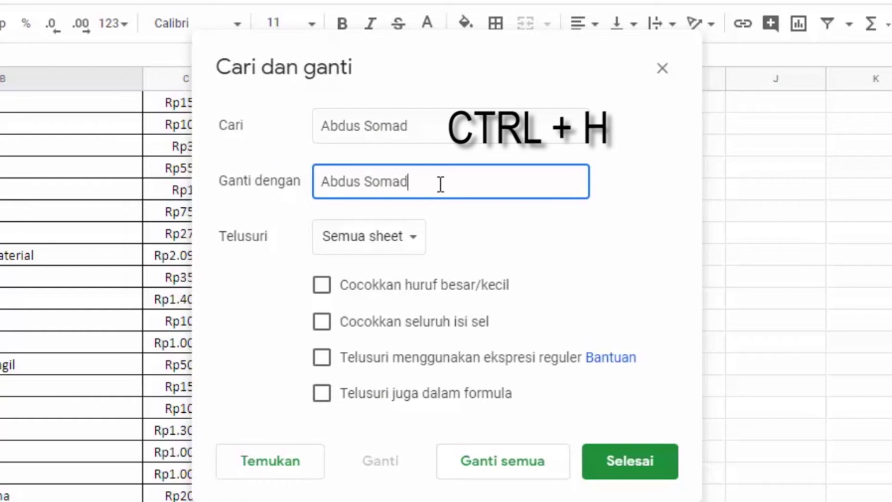
key(ctrl+shift+Left)
key(shift+Left)
key(shift+Left)
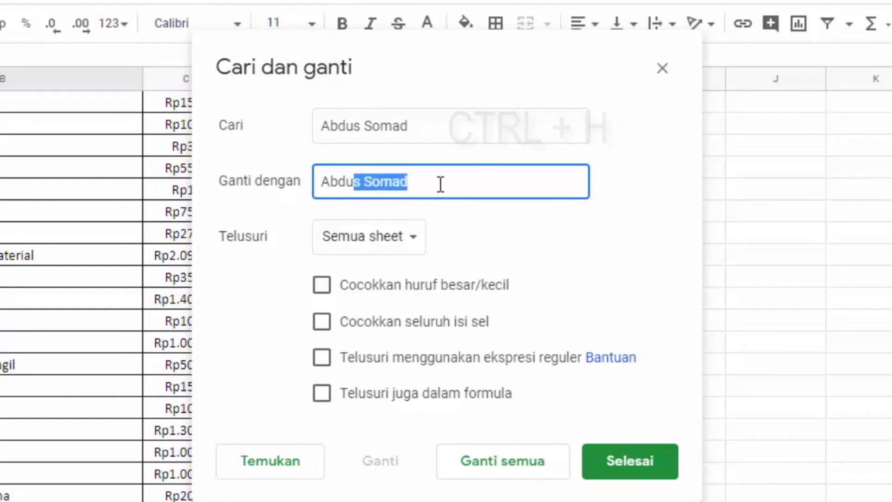
text(r)
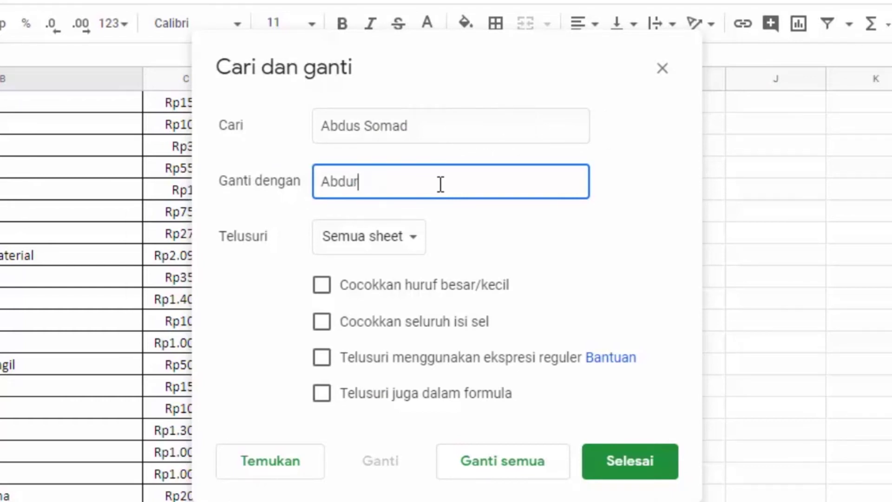
text( Rohim)
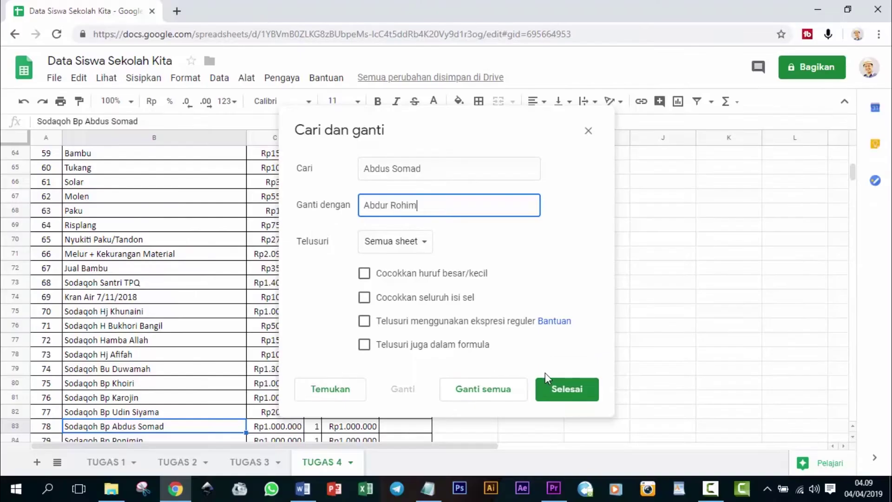
click(521, 472)
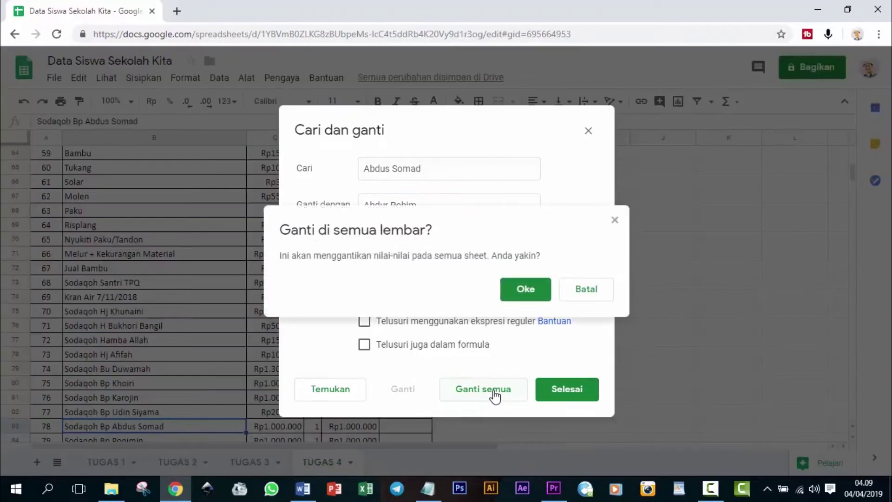
click(524, 291)
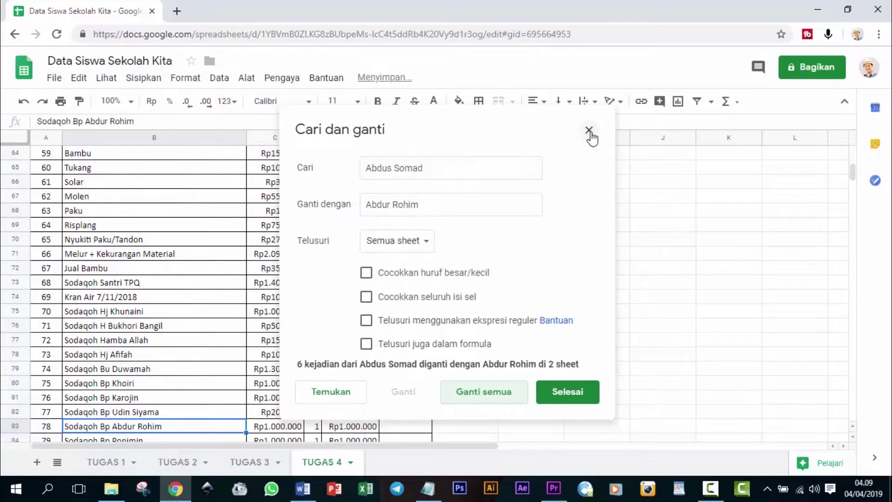
click(589, 135)
click(624, 242)
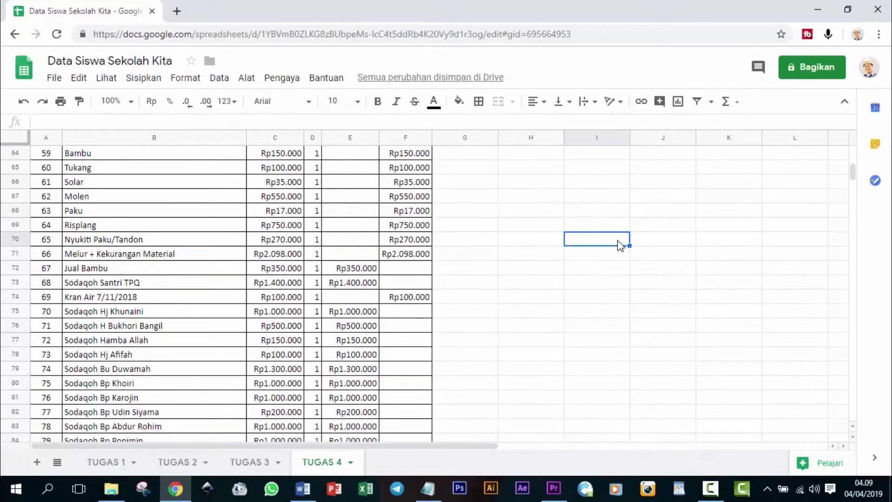
key(ctrl+f)
Search for the new surname and visit its three matches, including rows 61 and 83
text(Rohim)
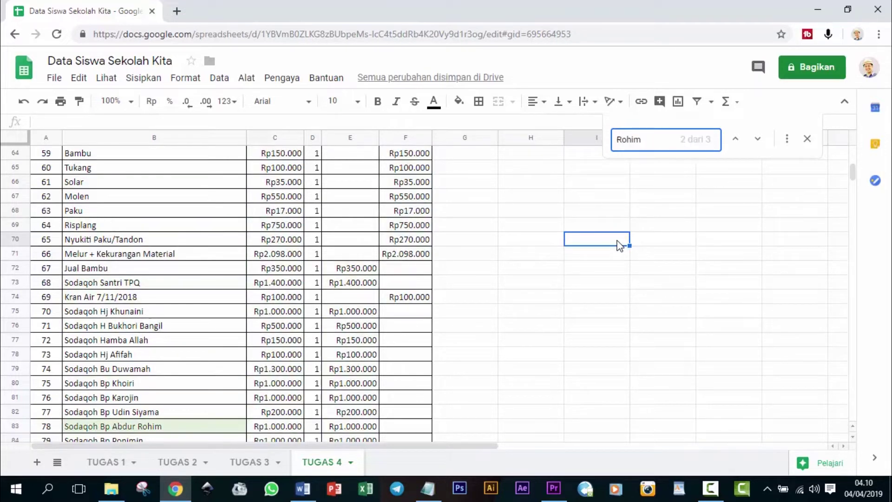
click(736, 141)
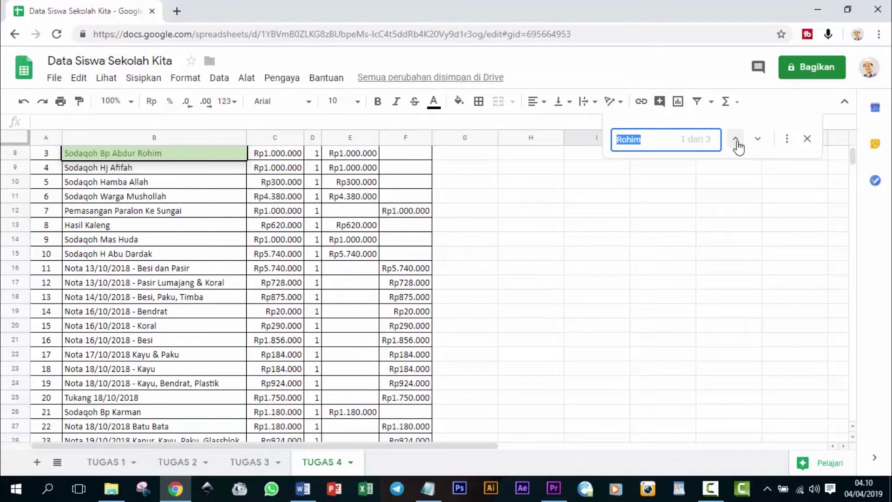
click(736, 140)
click(736, 140)
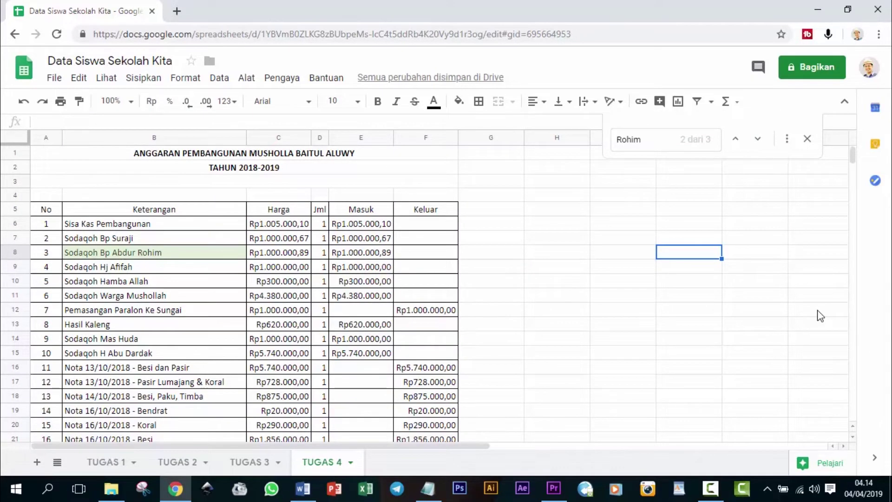
click(289, 227)
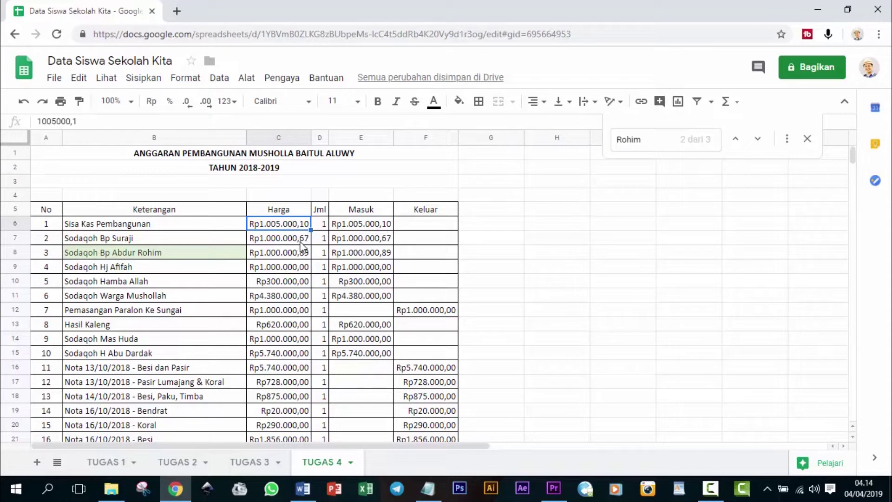
click(301, 242)
click(306, 259)
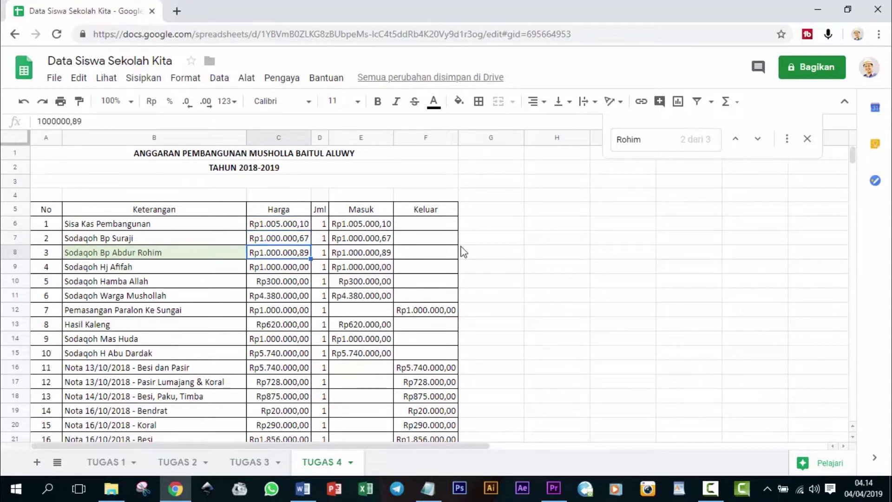
click(514, 226)
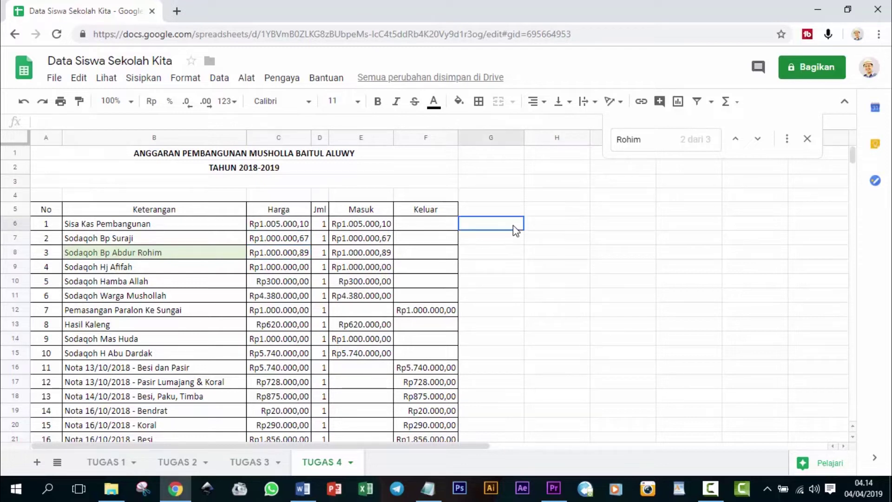
click(507, 210)
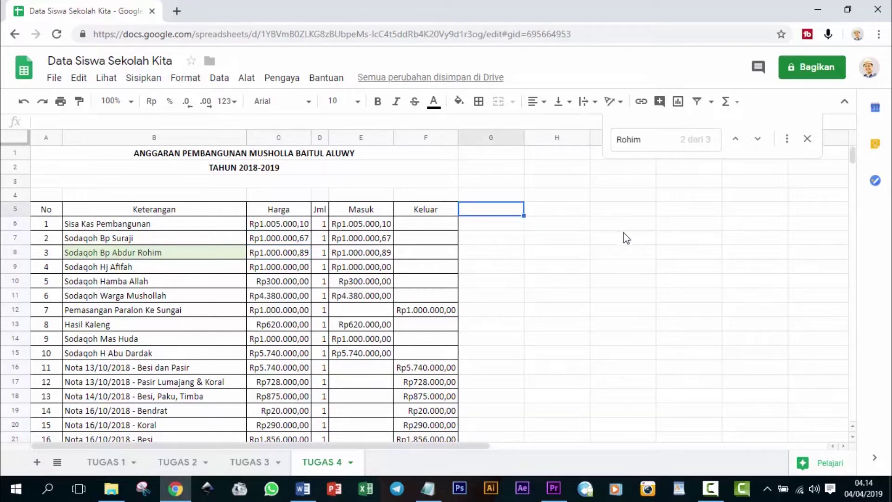
Add header PEMBULATAN in G5 and a bold =ROUND(C6) in G6 showing Rp1.005.000,00
text(PEMBULATAN)
key(Return)
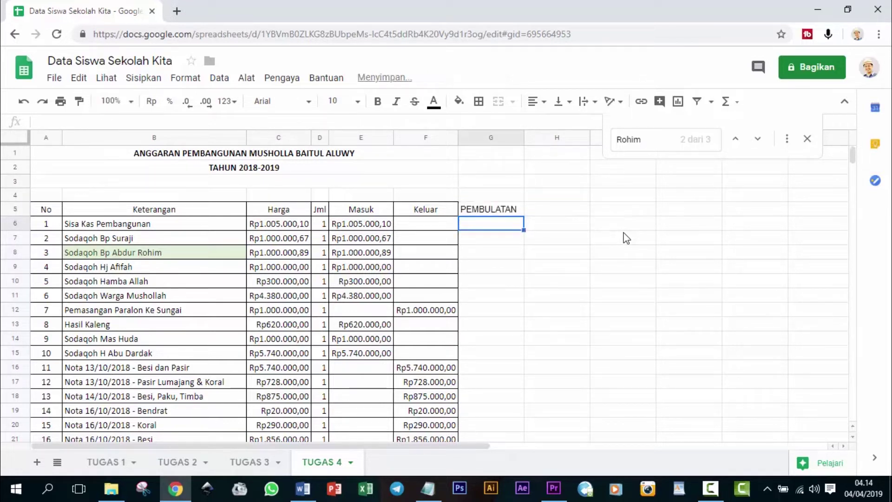
text(=ROUN)
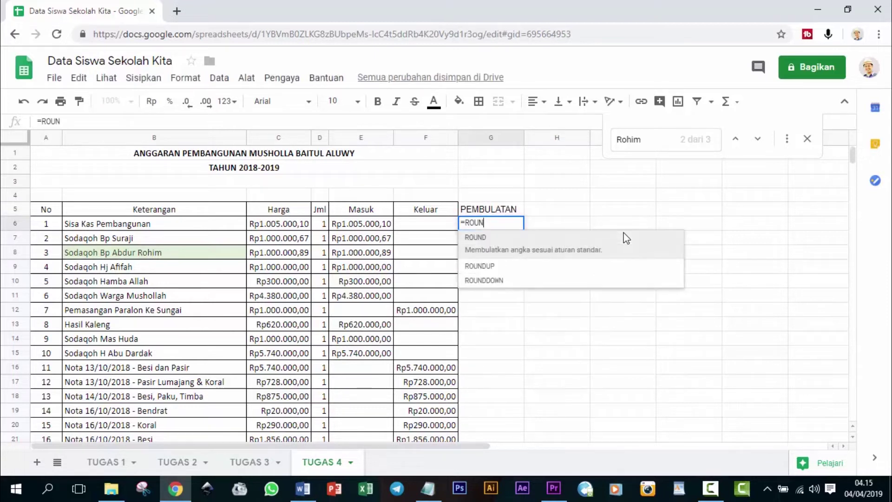
click(476, 242)
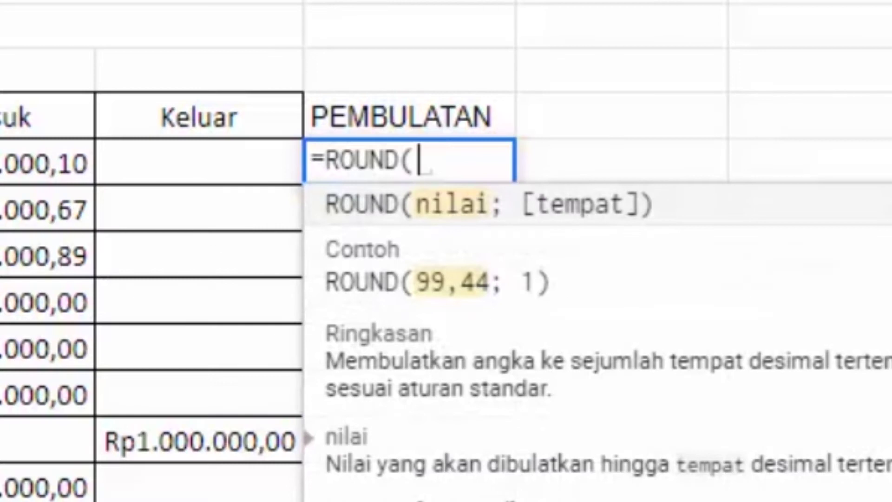
text(C6)
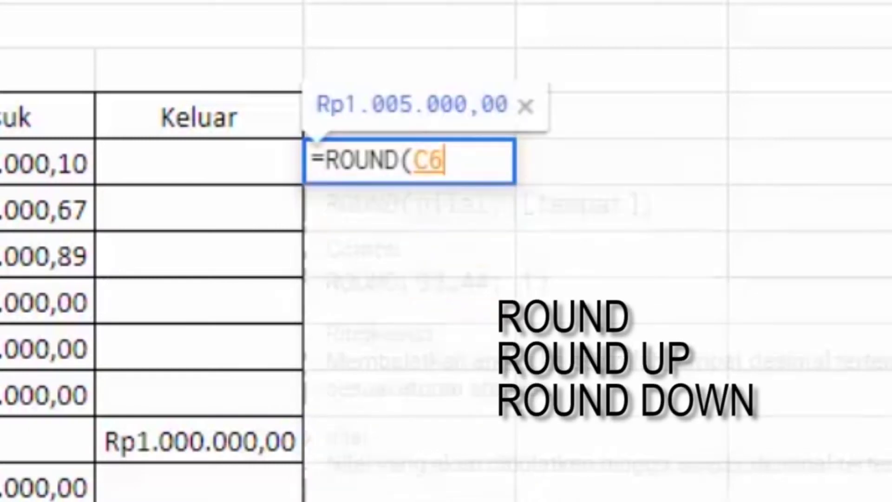
text())
key(Return)
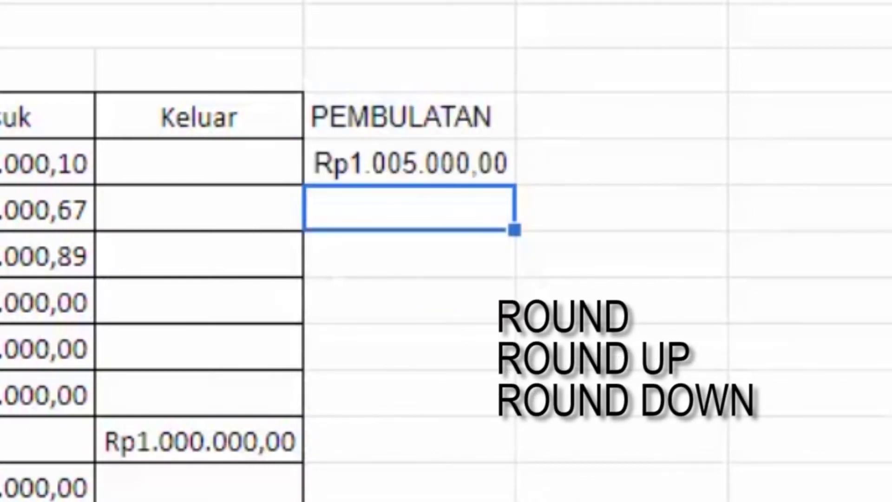
click(460, 173)
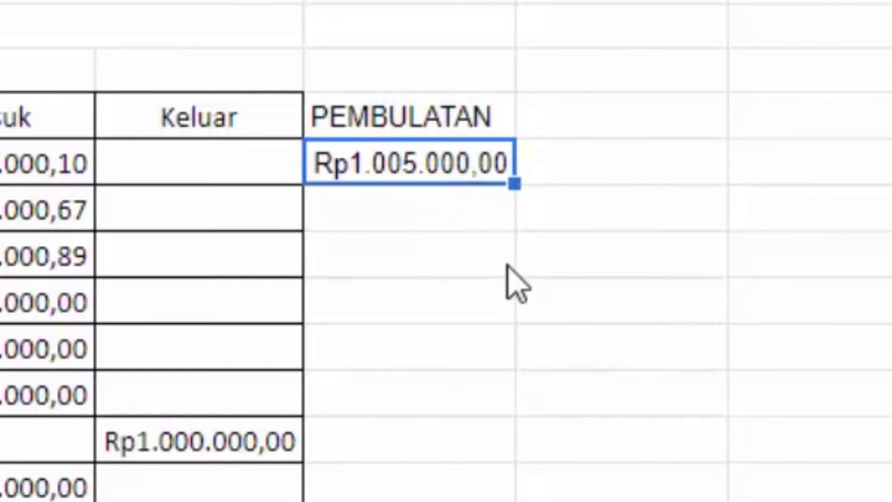
key(ctrl+b)
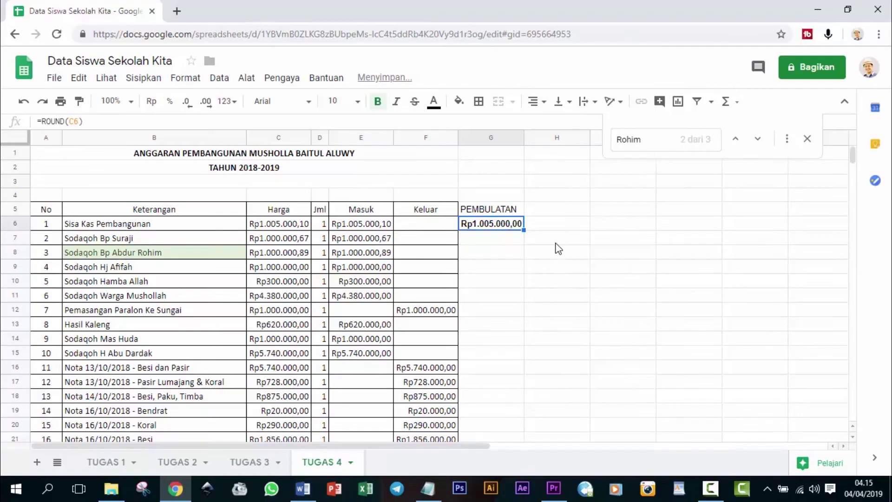
click(558, 239)
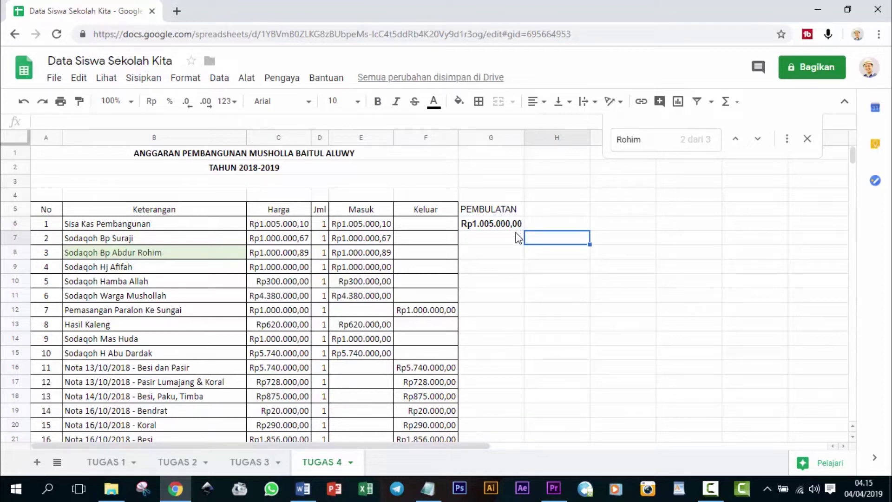
Enter =ROUNDUP(C7) in G7 to round row 7's Harga up
click(519, 242)
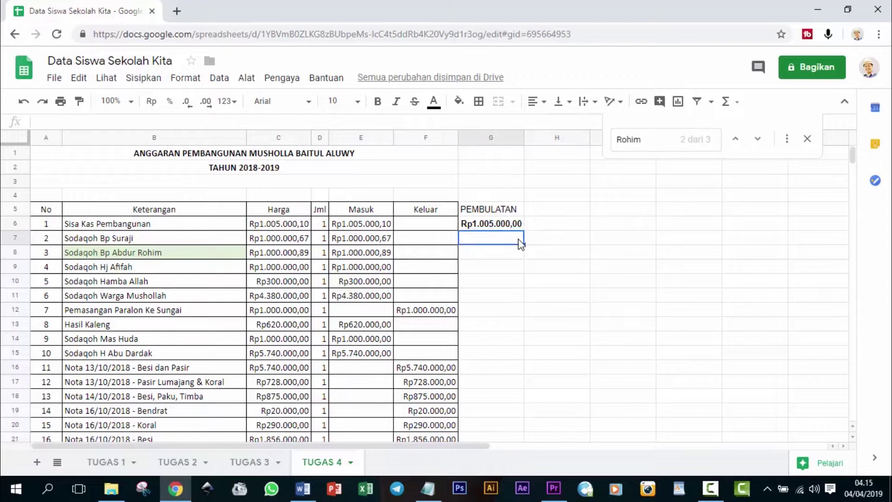
text(=ROUND)
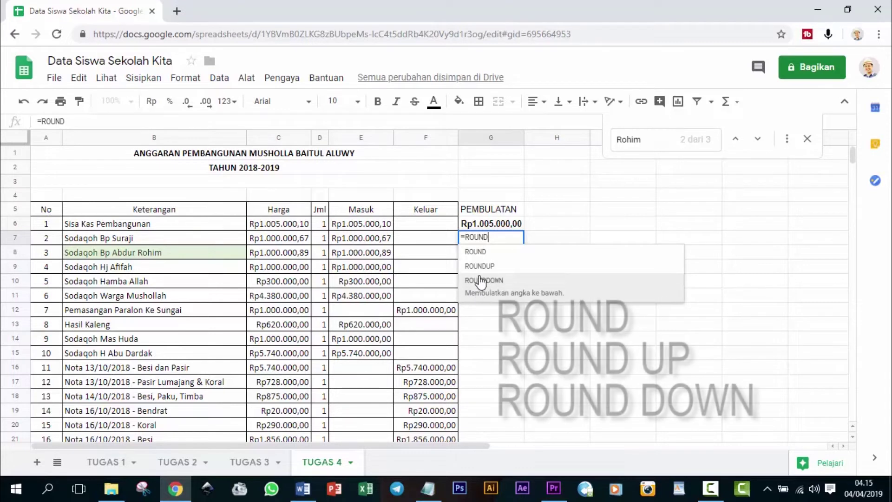
click(481, 277)
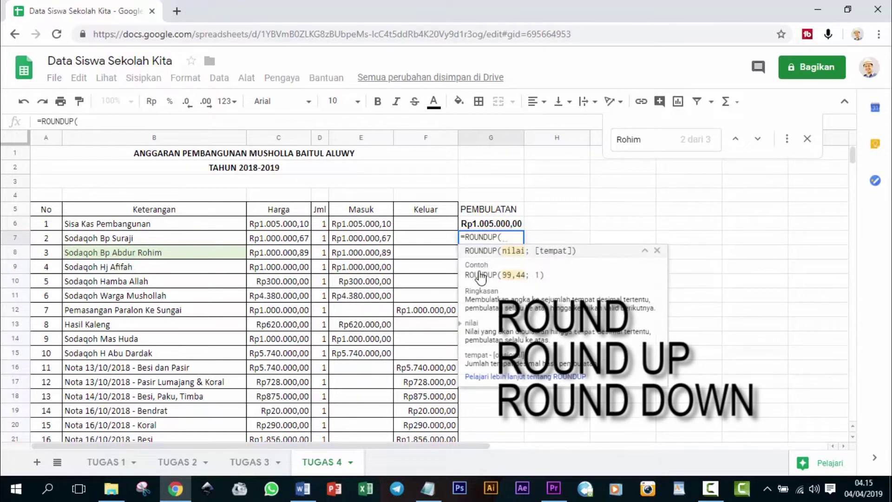
click(294, 241)
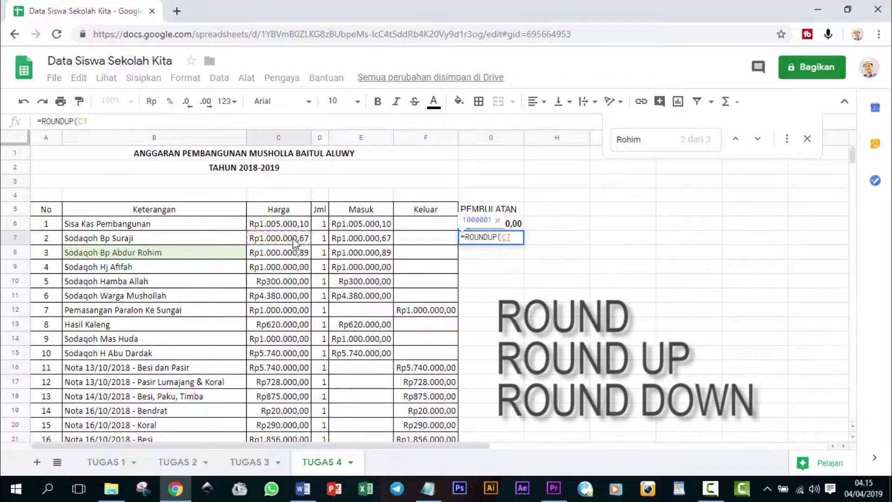
key(Return)
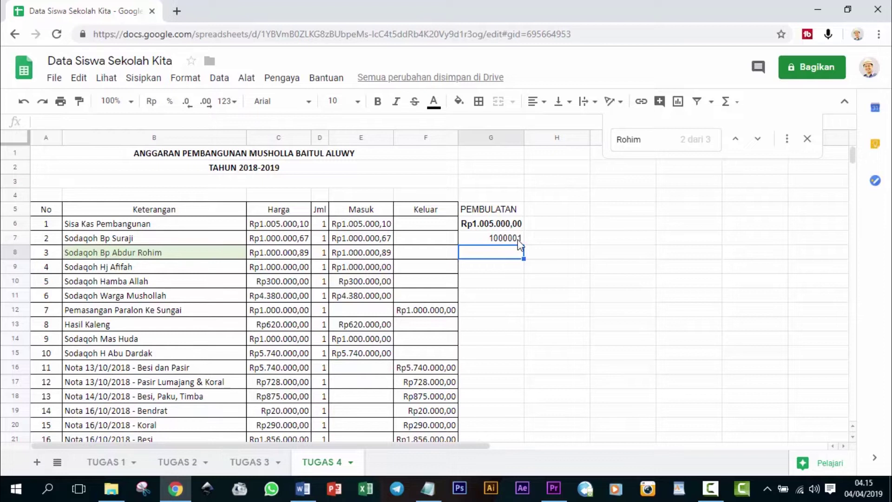
Copy G6 and paste only its formatting onto G7:G8
click(514, 227)
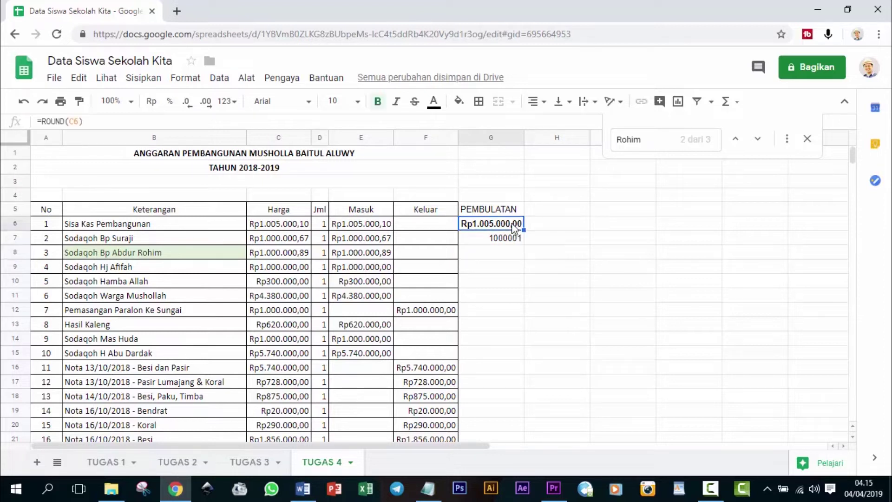
right_click(513, 227)
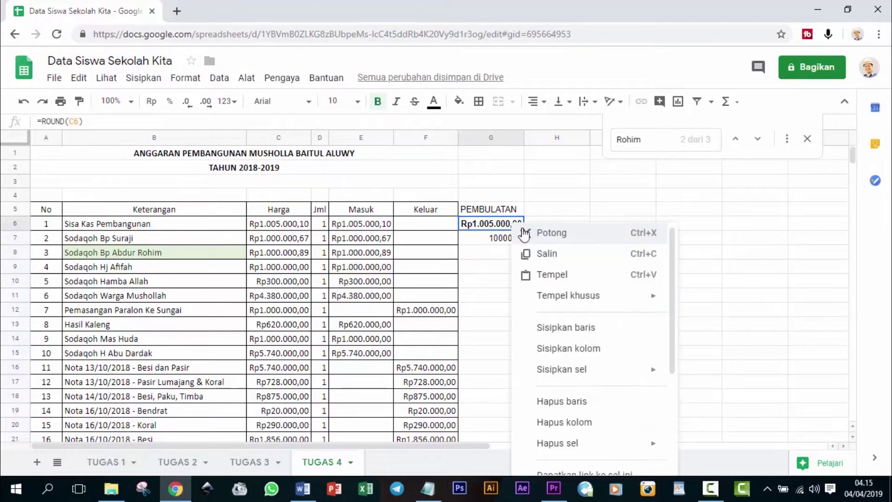
click(546, 255)
drag(515, 242, 515, 256)
right_click(515, 256)
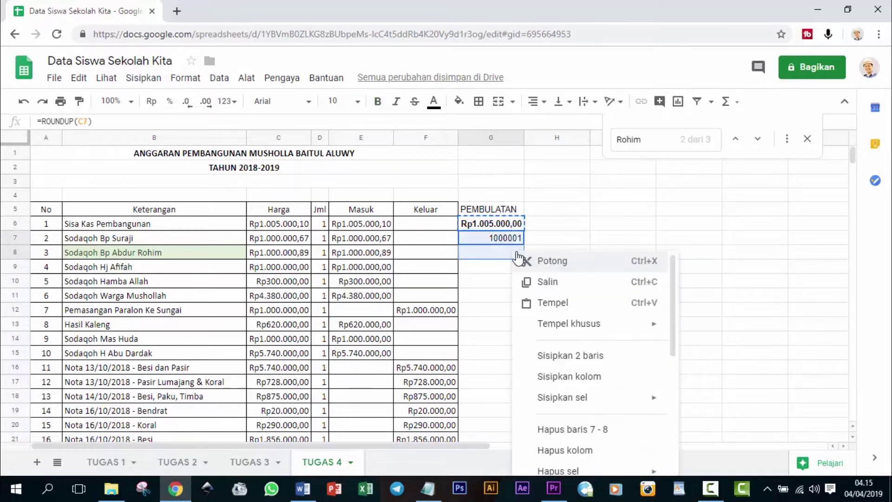
mouse_move(617, 328)
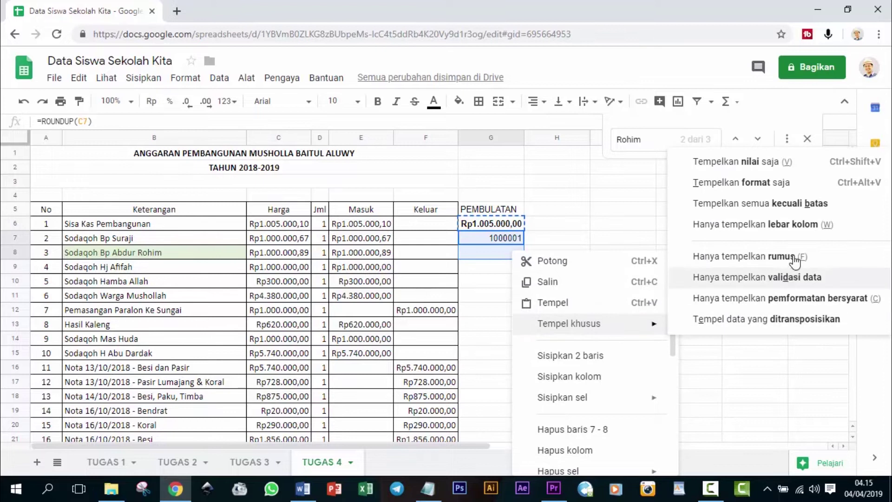
click(748, 183)
click(601, 244)
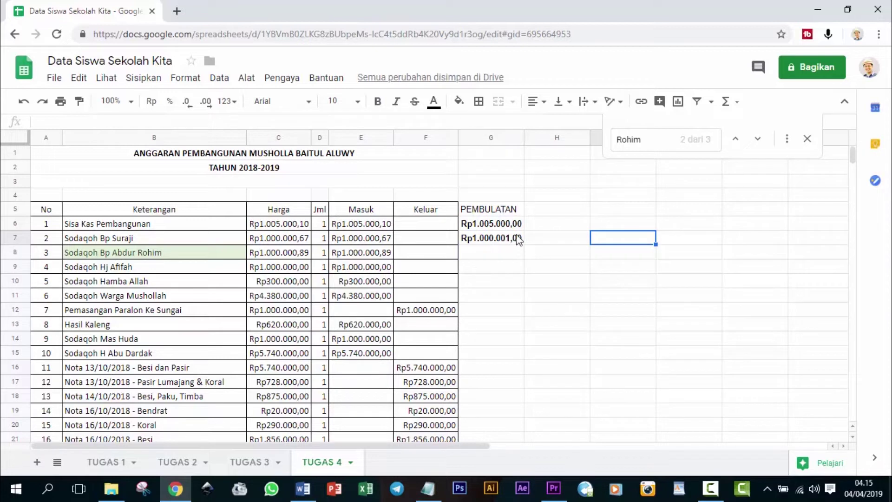
Enter =ROUNDDOWN(C8) in G8 so it shows Rp1.000.000,00
click(502, 256)
text(=ROUND)
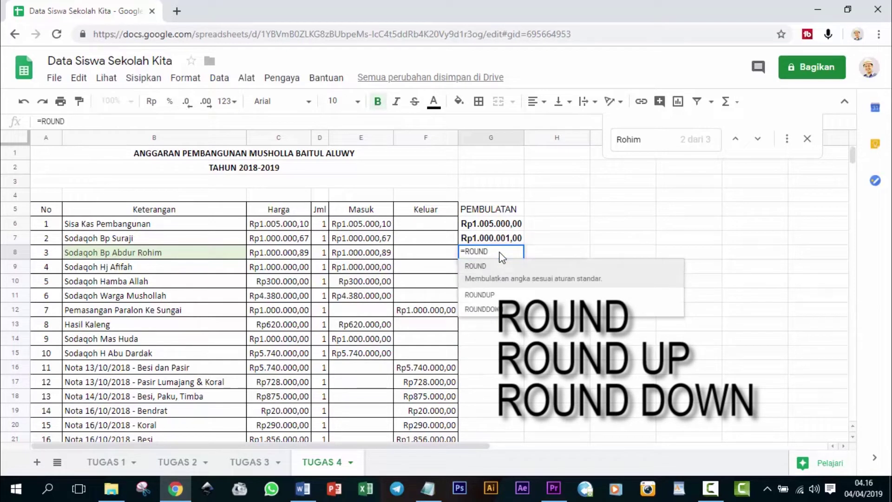
click(494, 310)
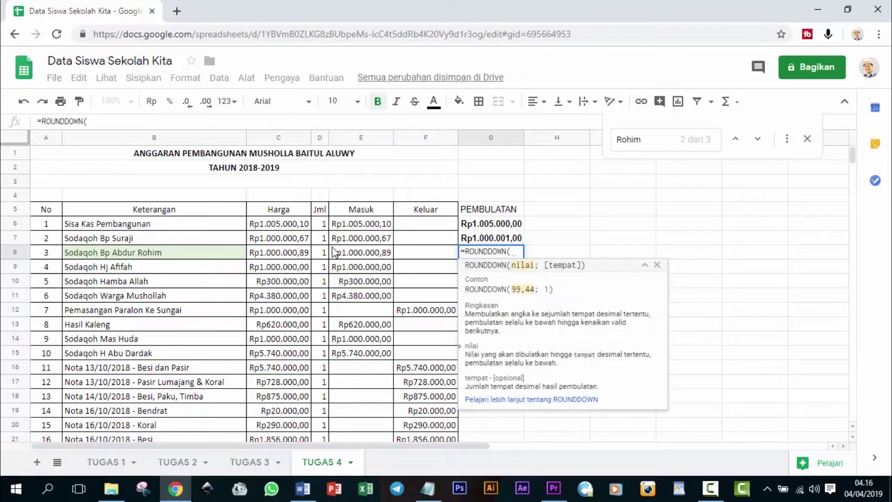
click(303, 257)
text())
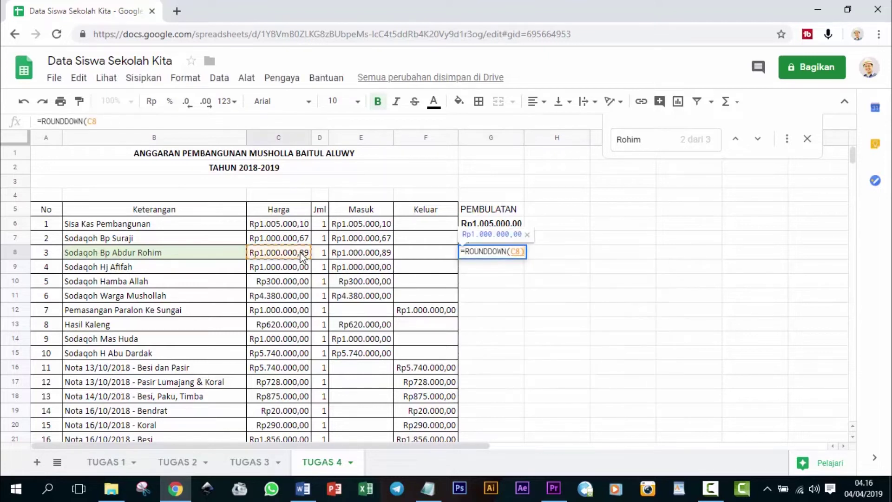
key(Return)
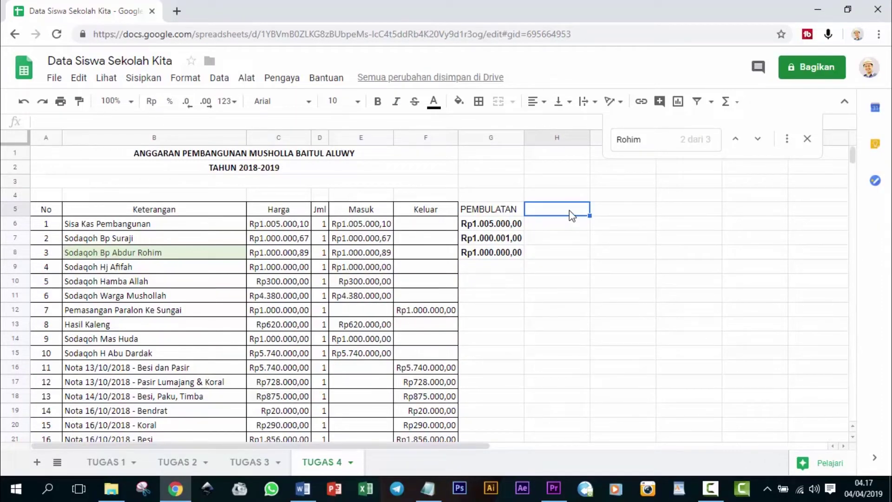
Add header KAPITALISASI in H5 and a bold =UPPER(B6) in H6 showing SISA KAS PEMBANGUNAN
text(KAPITALISASI)
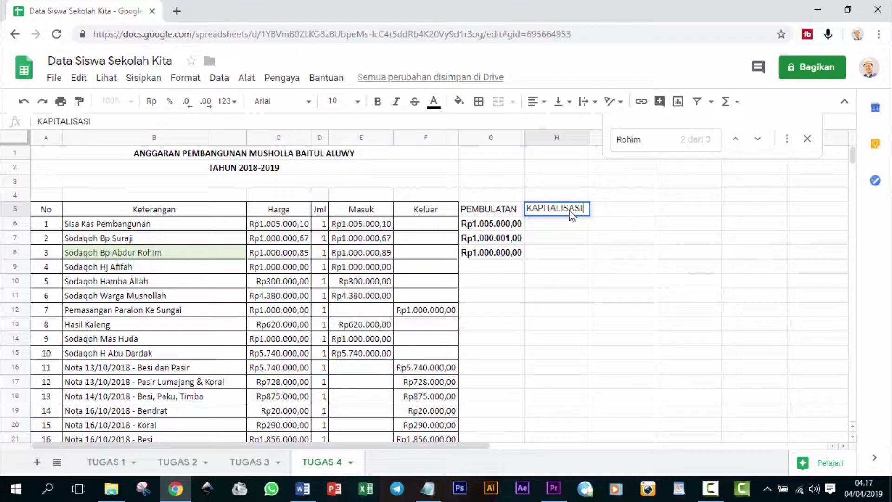
key(Return)
text(=)
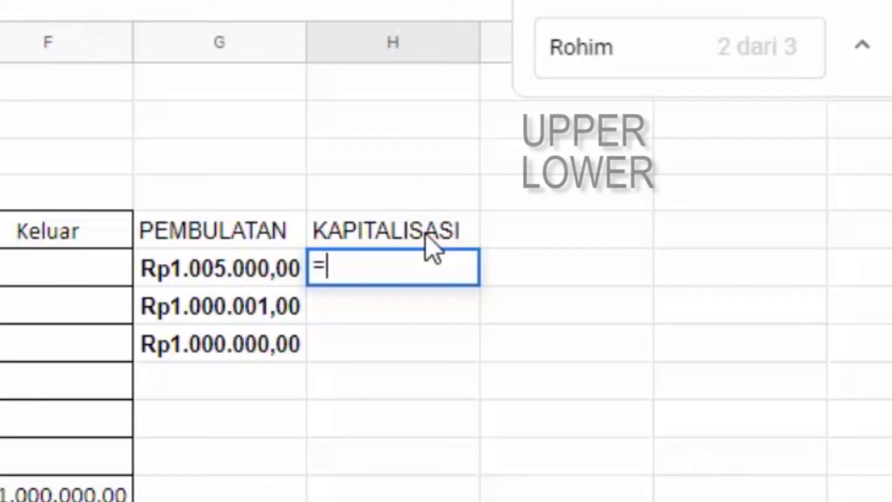
text(UPP)
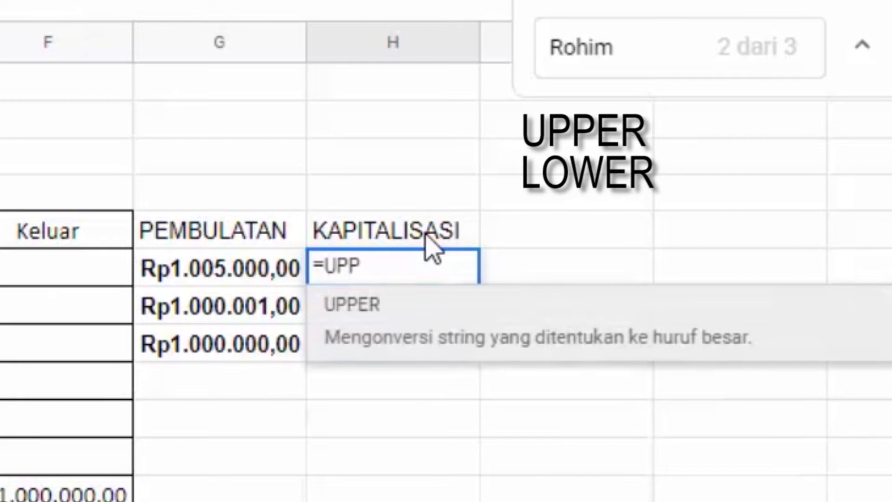
click(376, 320)
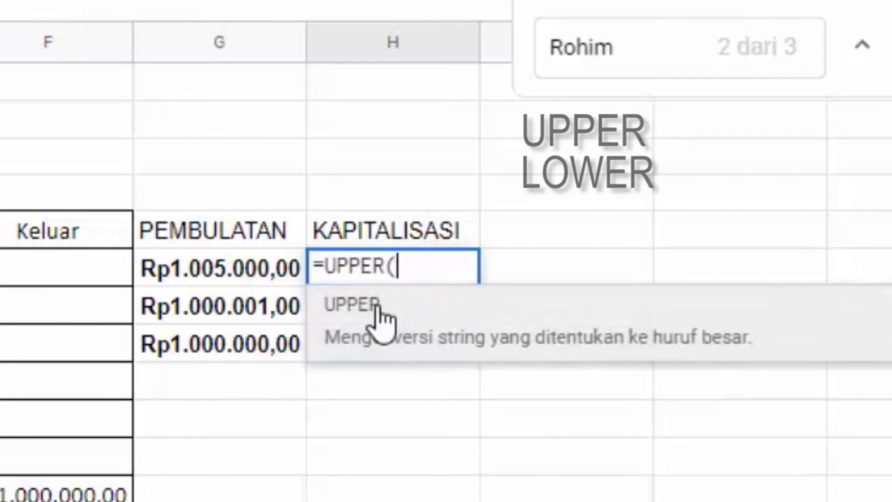
text(B6)
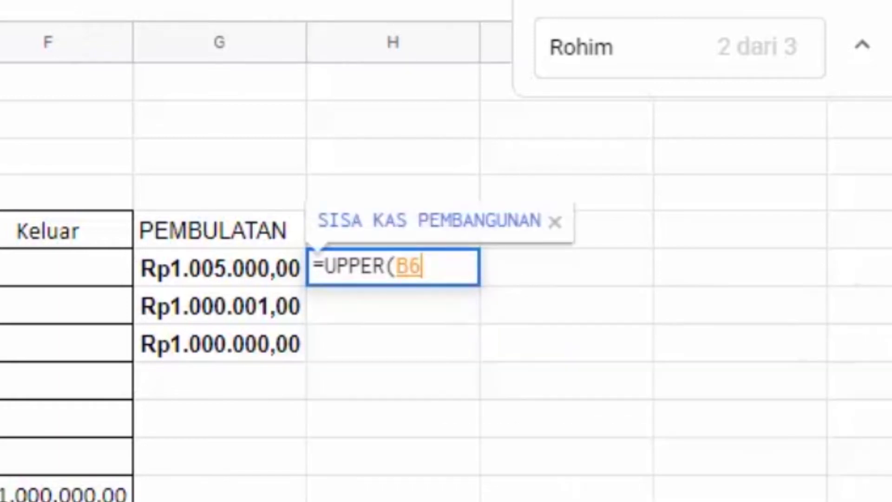
text())
key(Return)
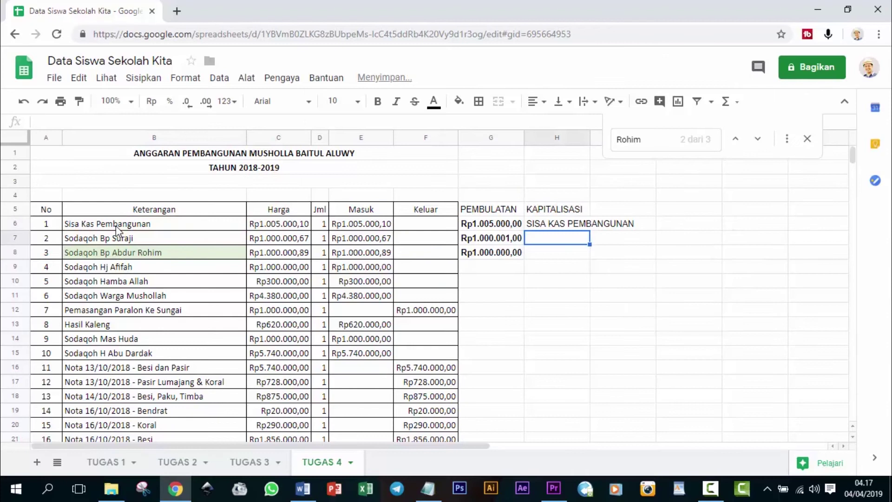
click(573, 228)
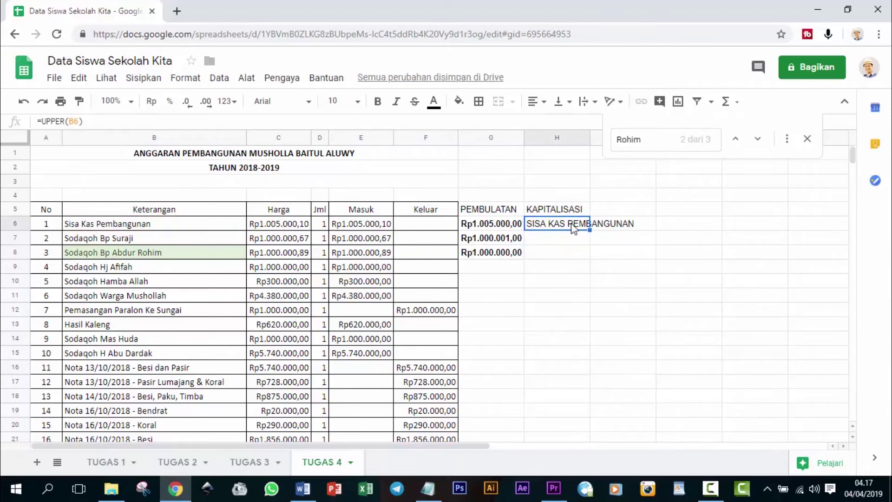
key(ctrl+b)
click(131, 227)
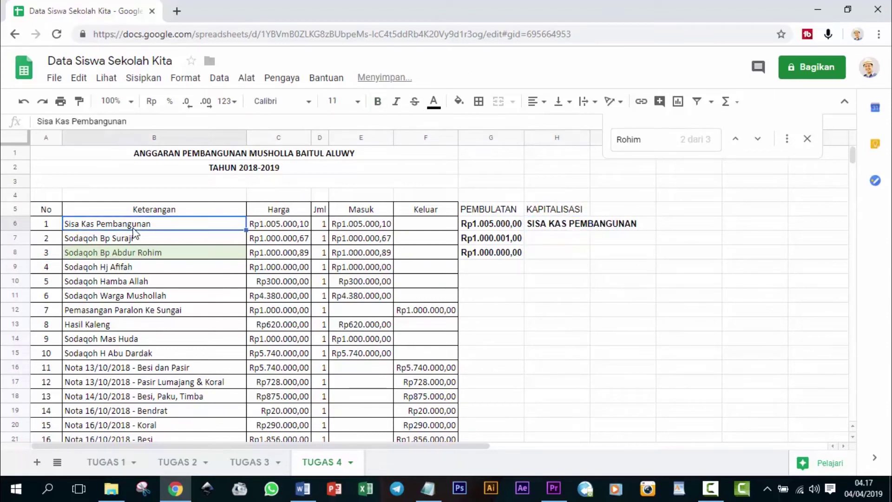
click(547, 229)
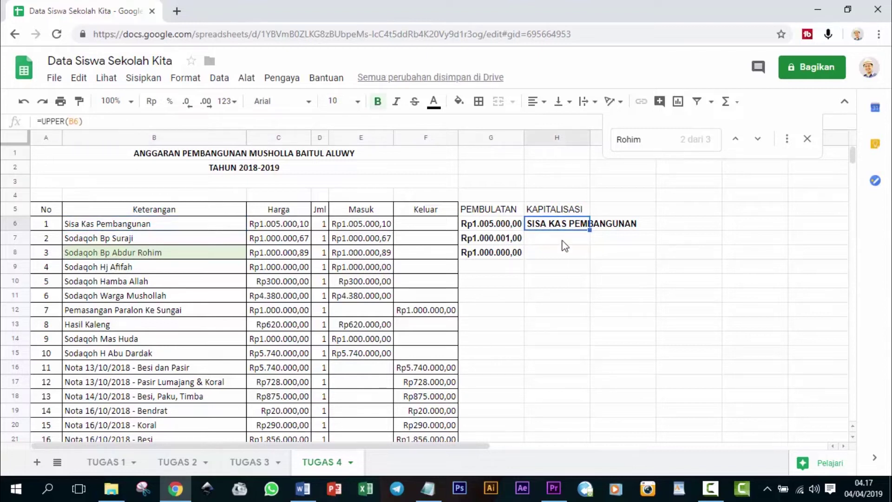
Enter =LOWER(B7) in H7 and make it bold
click(563, 241)
text(=U)
key(BackSpace)
text(LO)
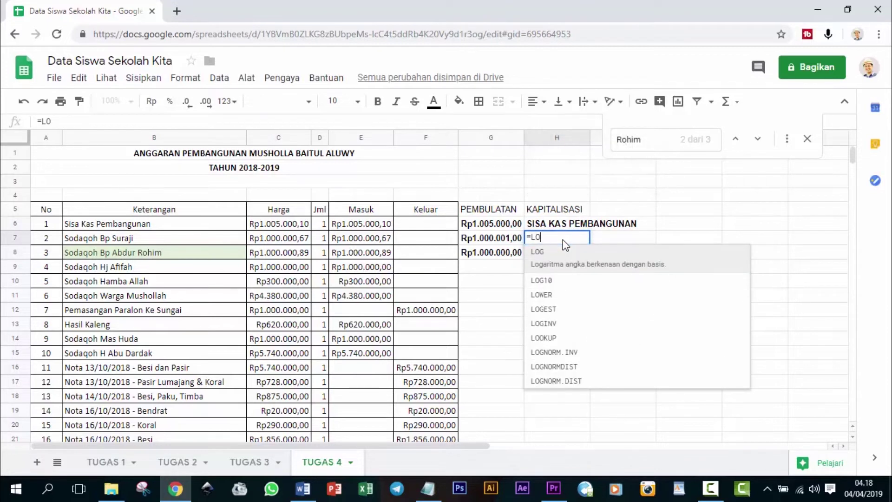
text(W)
click(543, 253)
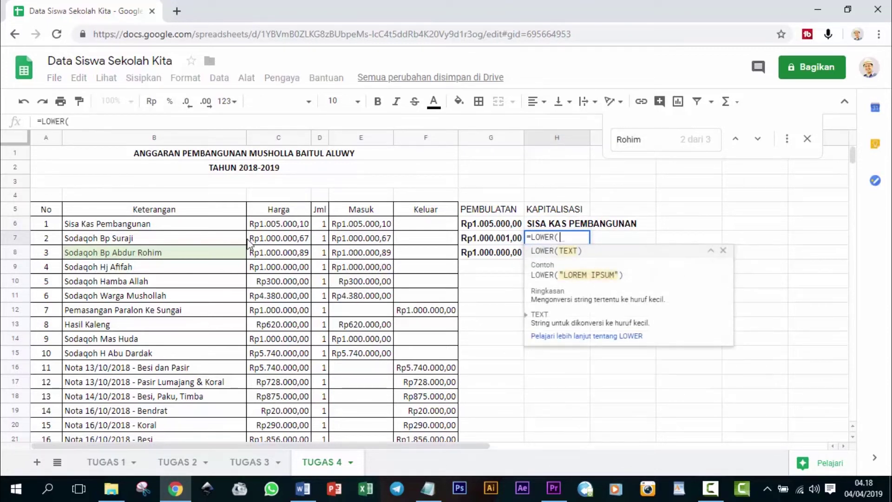
click(180, 241)
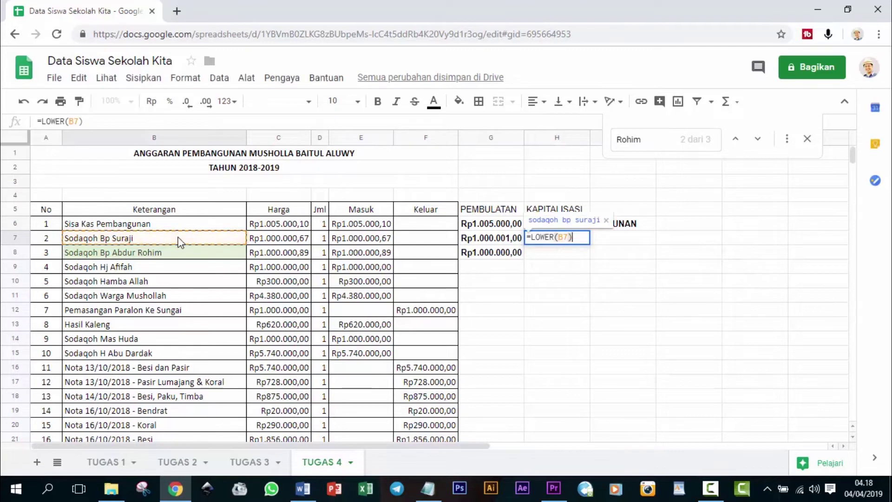
key(Return)
click(575, 241)
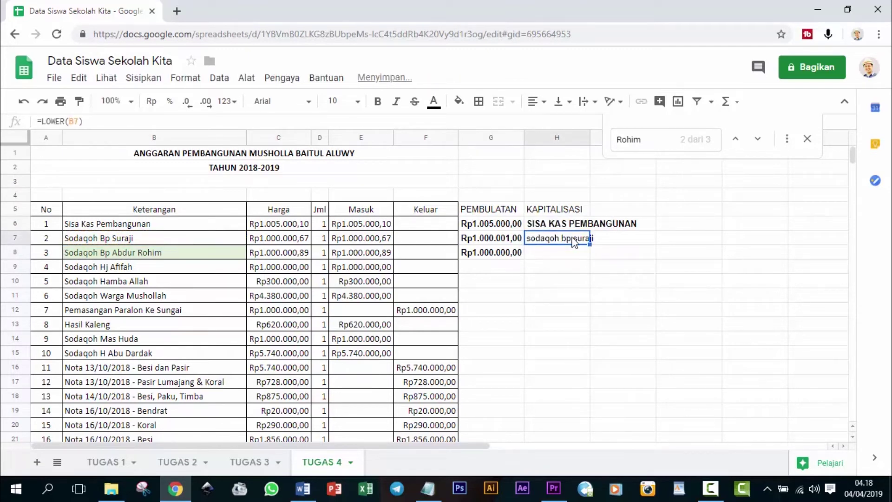
key(ctrl+b)
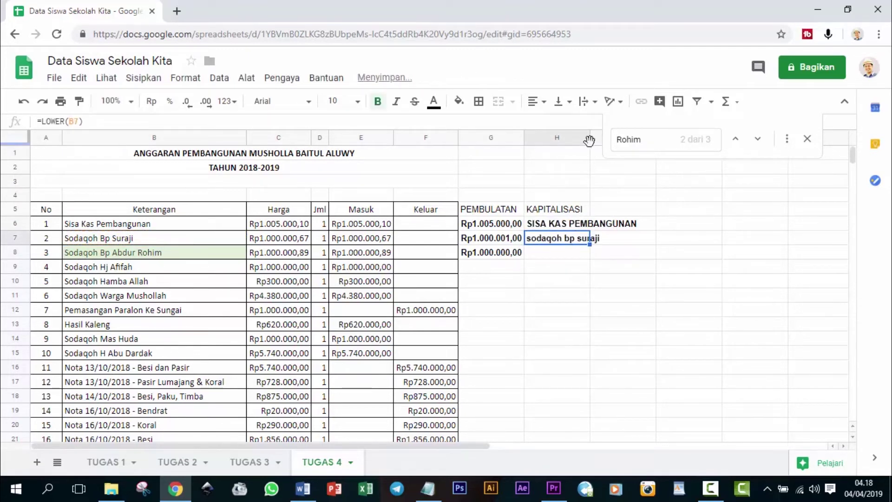
Close the find bar and auto-fit column H to its text
click(808, 140)
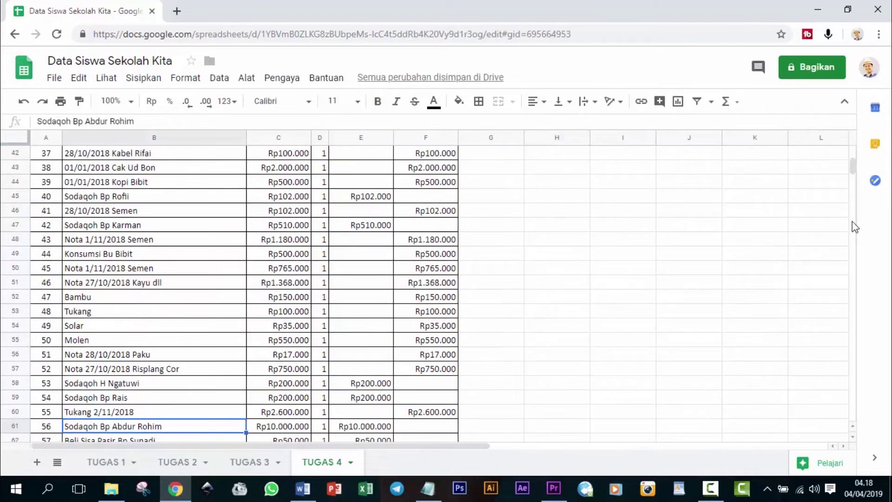
drag(849, 169, 851, 148)
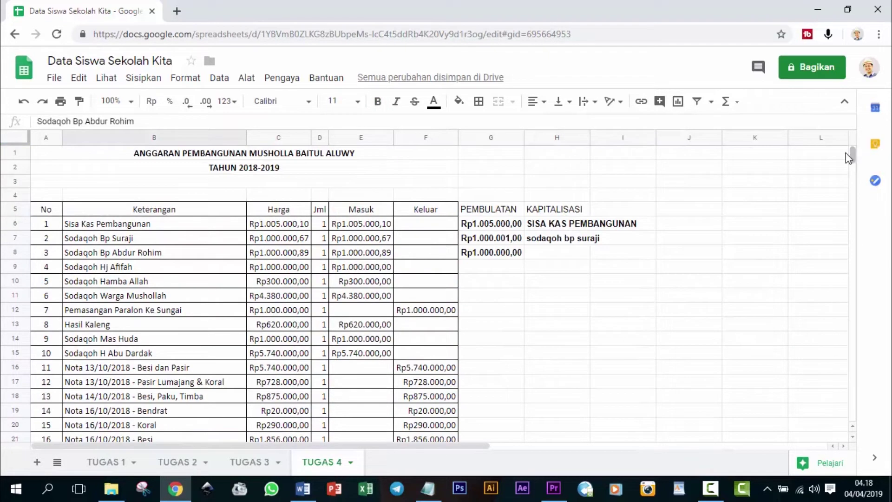
double_click(589, 137)
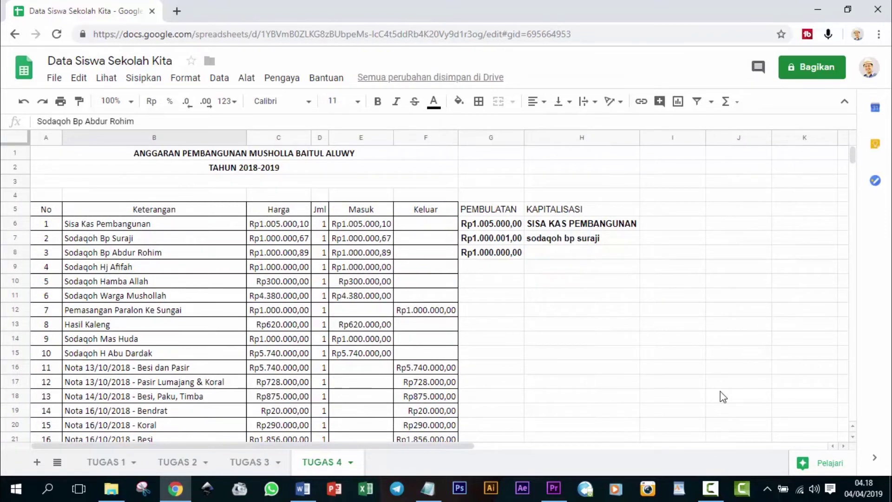
Type the header GABUNG ISI SEL in I5
click(676, 213)
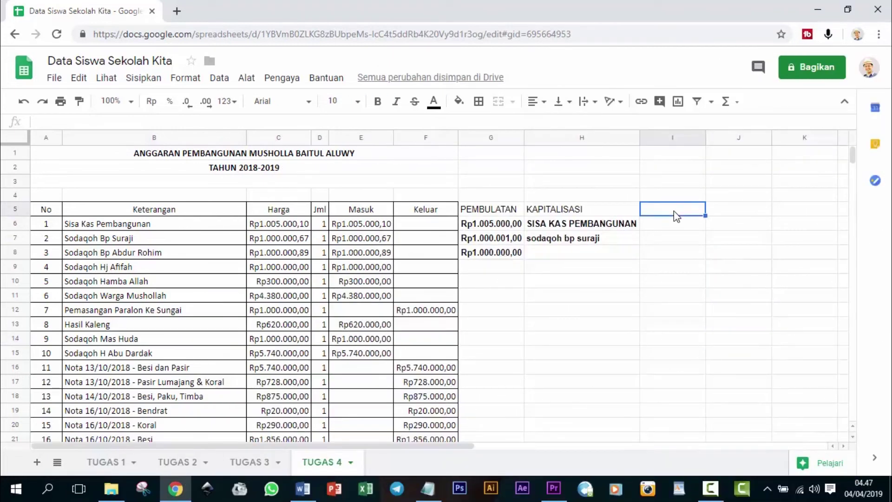
text(GA)
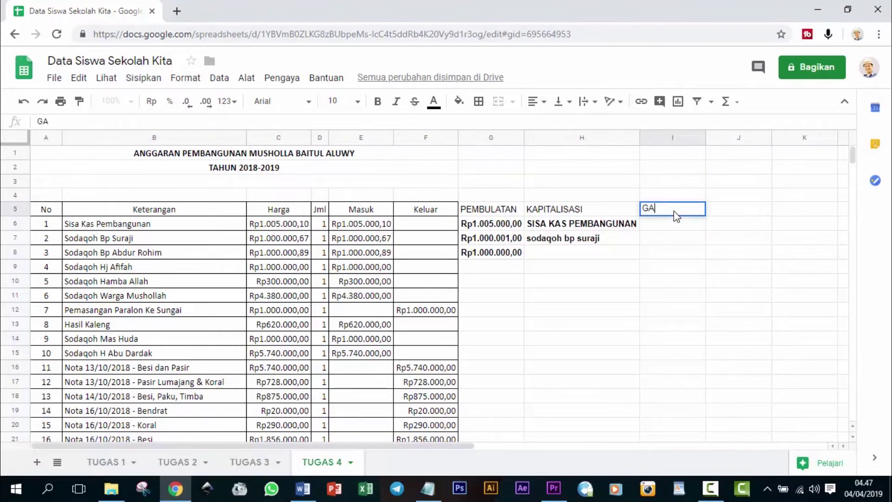
text(BUNG ISI K)
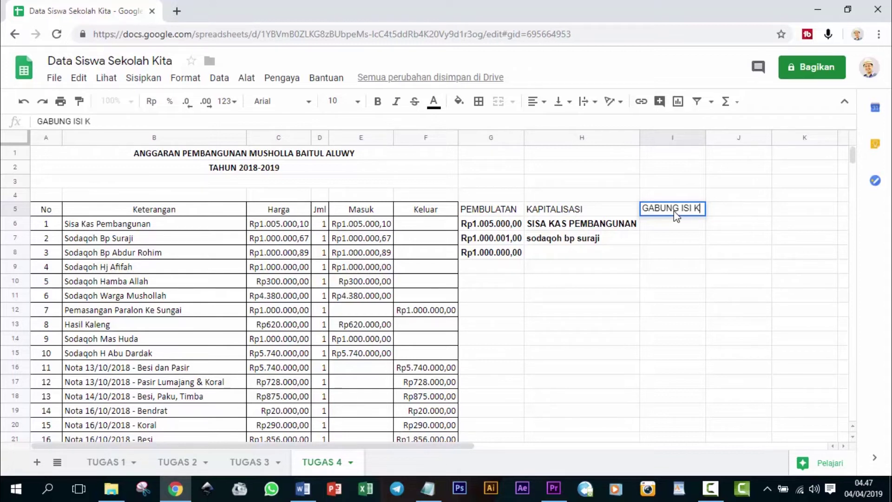
key(BackSpace)
text(SEL)
key(Return)
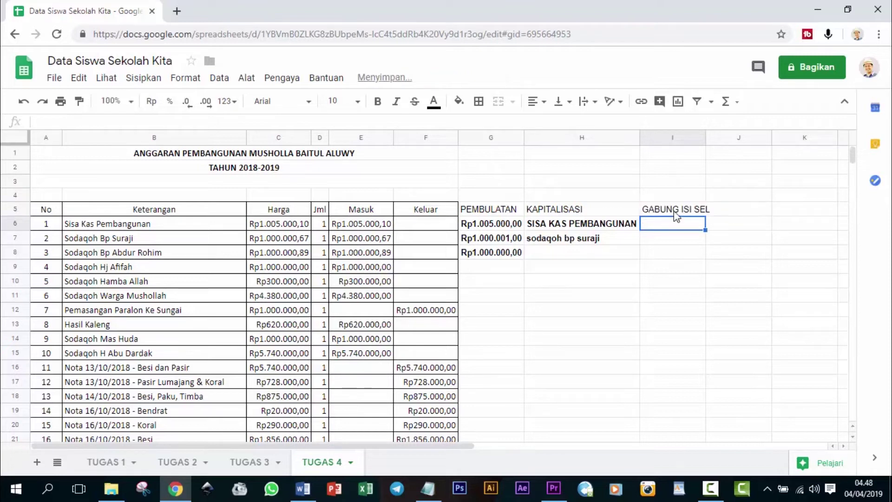
In I6, type =CONCATENATE(B6;" + ";B7;" = Rp. 2.005.000")
text(=)
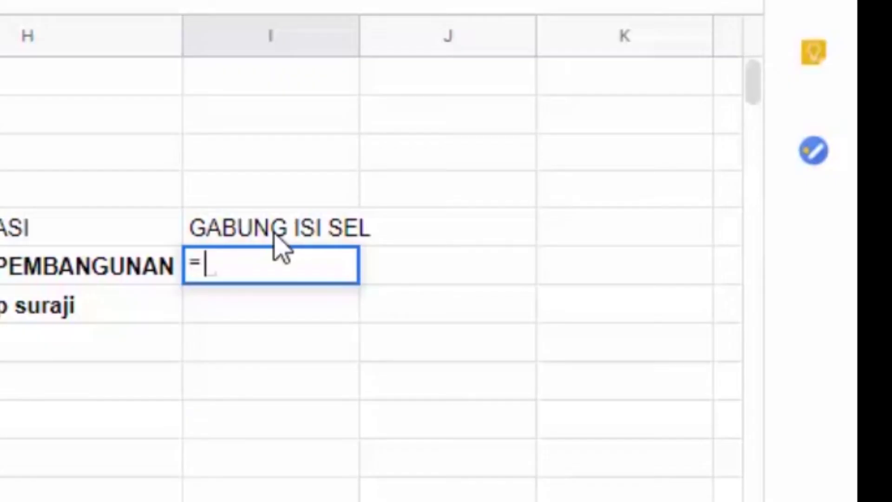
text(CO)
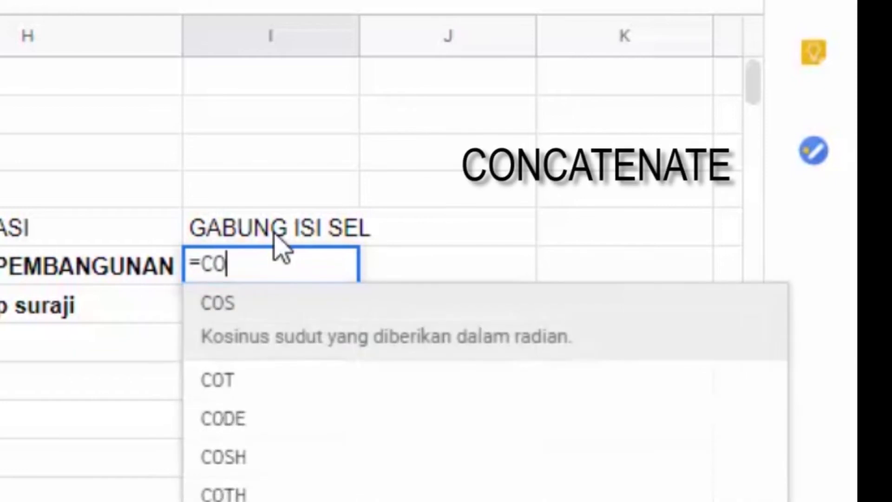
text(NCATENATE()
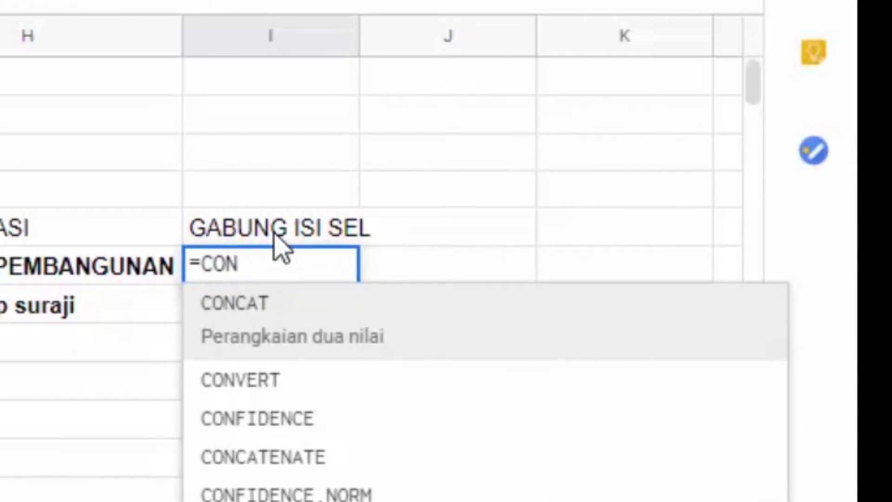
click(314, 453)
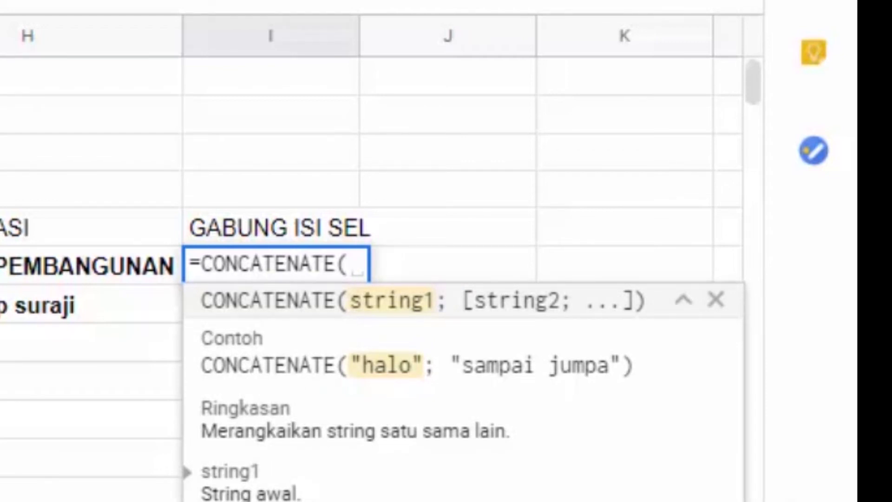
click(155, 223)
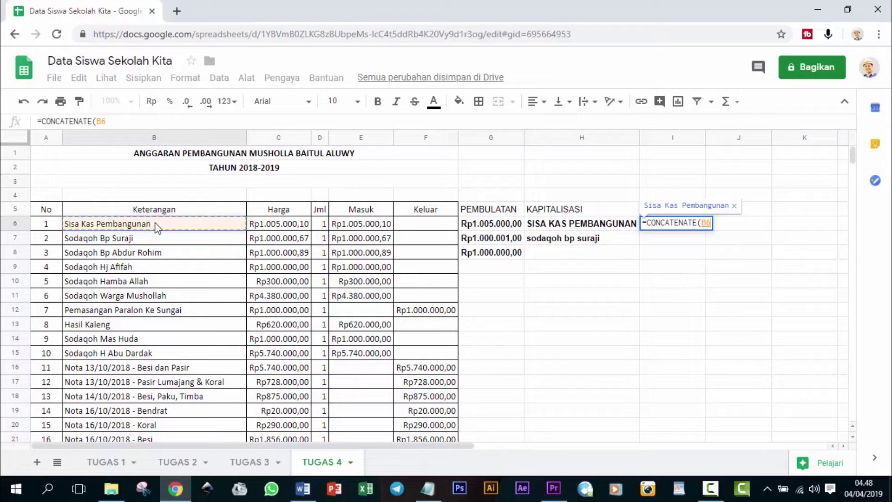
text(; )
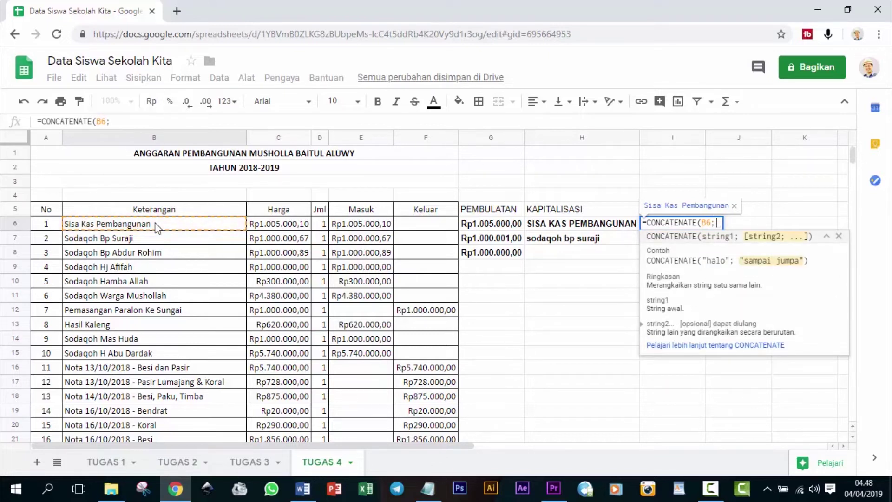
text(")
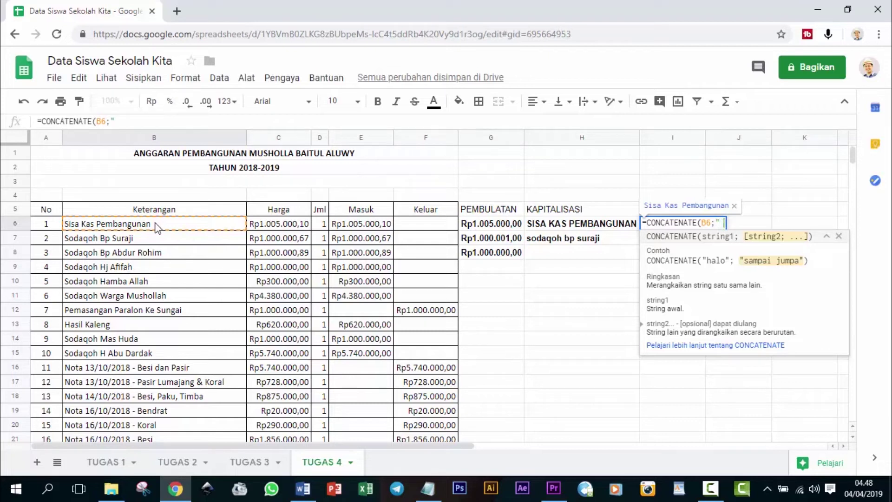
text( + ";)
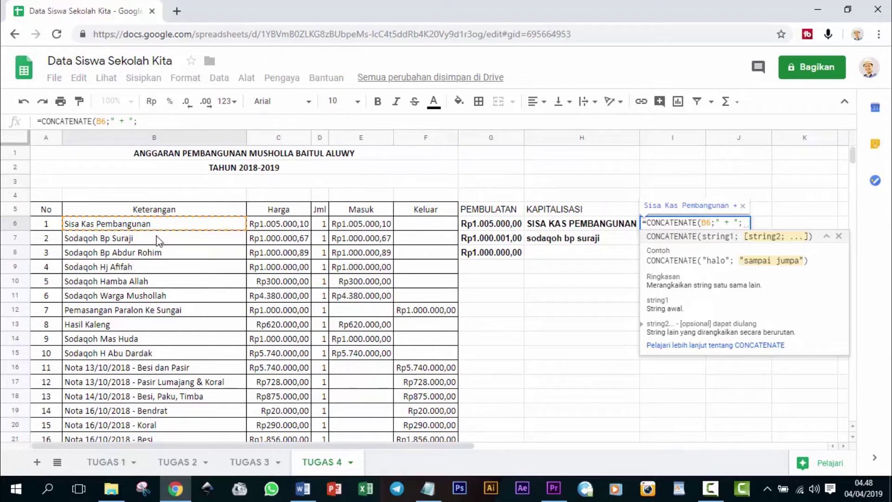
click(158, 241)
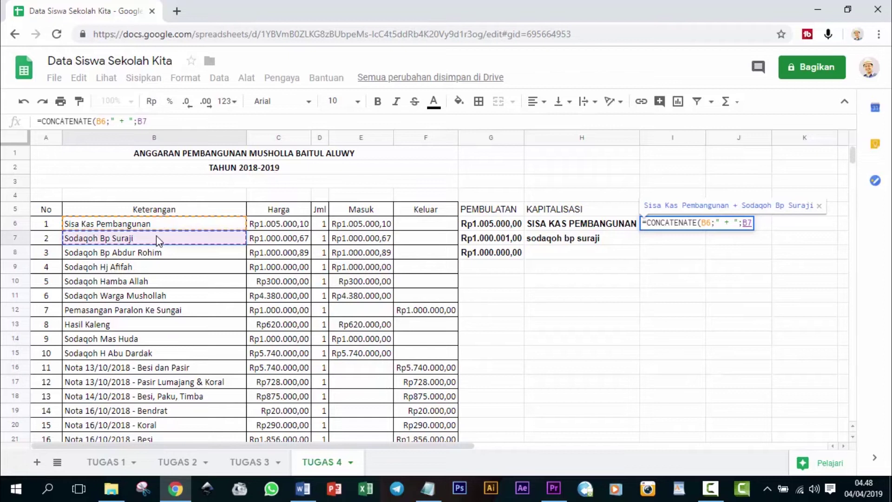
text(;)
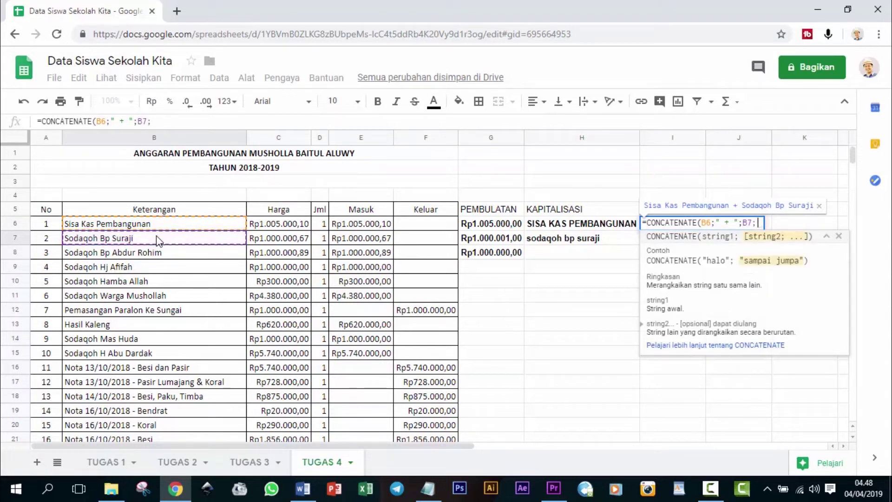
text(" =)
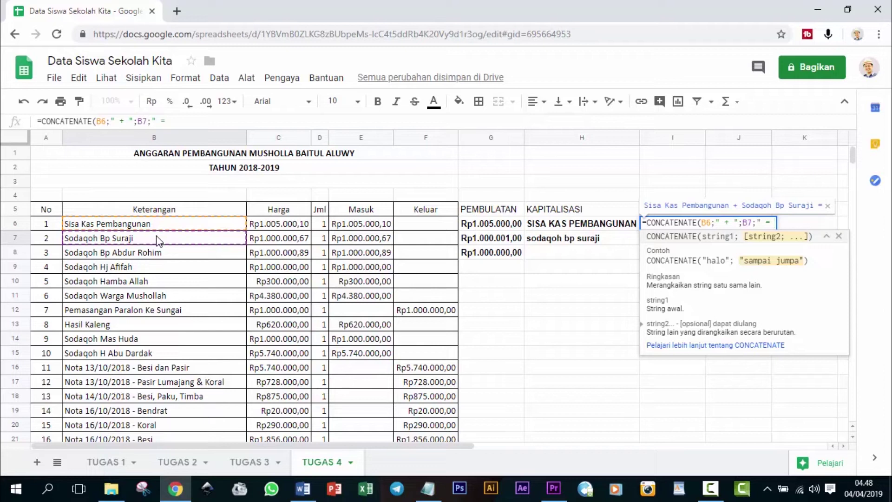
text( rP.)
key(BackSpace)
key(BackSpace)
key(BackSpace)
text(Rp. )
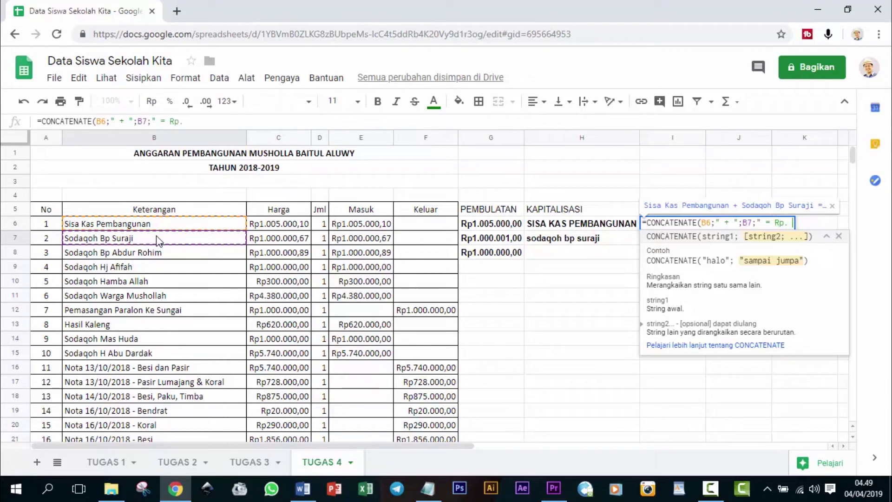
text(2.005.000)
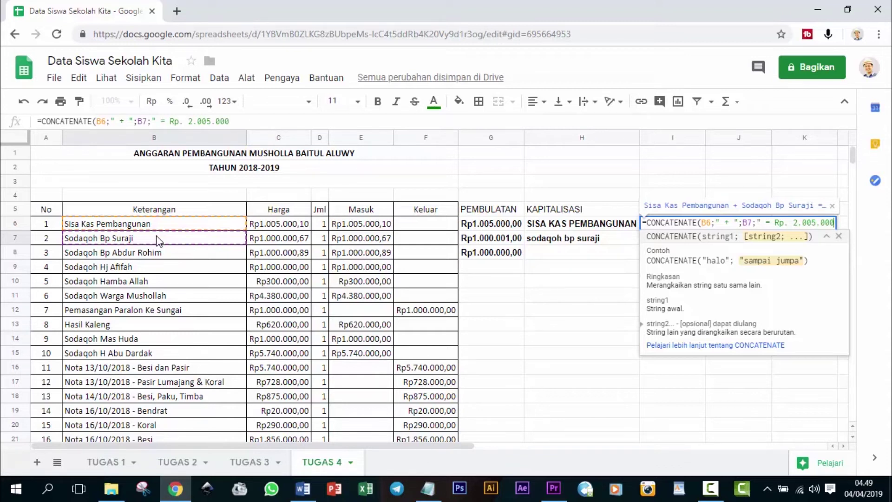
text())
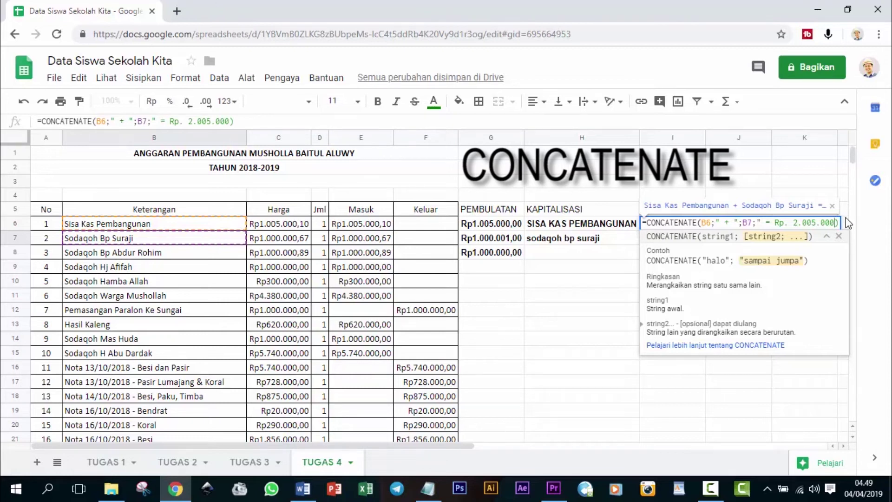
Commit the I6 CONCATENATE formula, auto-fit column I, and compare I6 with B6 and B7
key(Return)
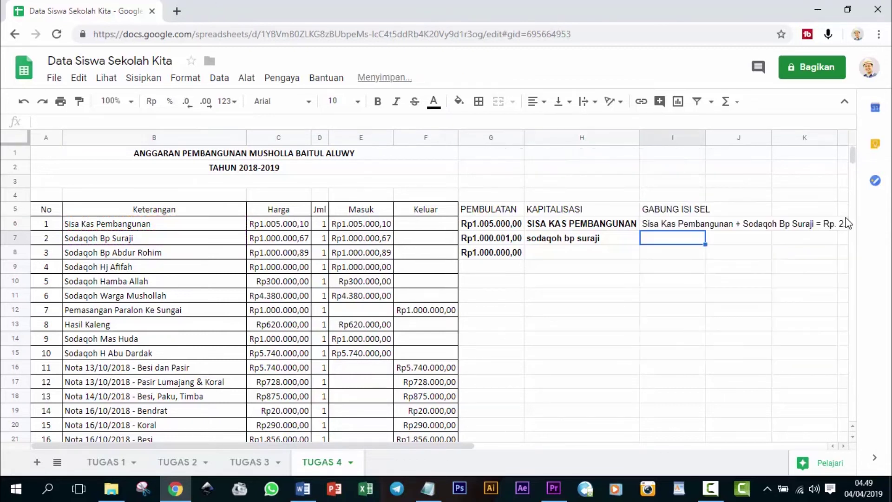
double_click(705, 139)
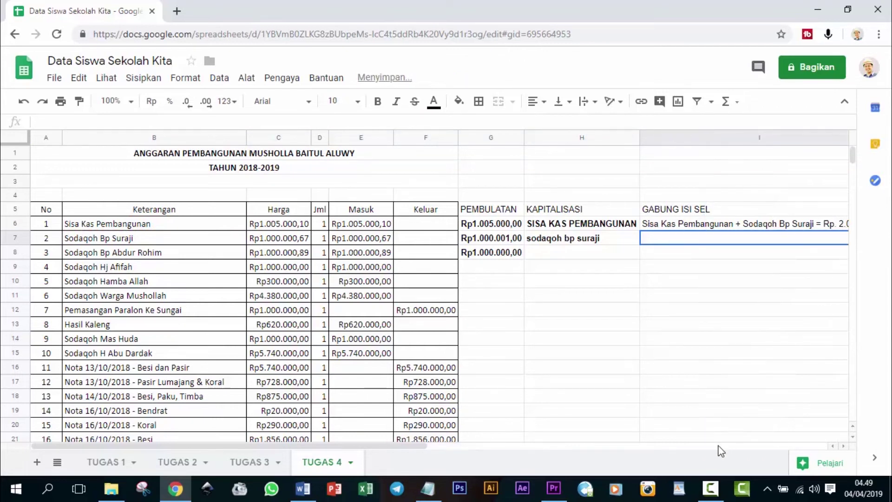
click(844, 446)
click(843, 446)
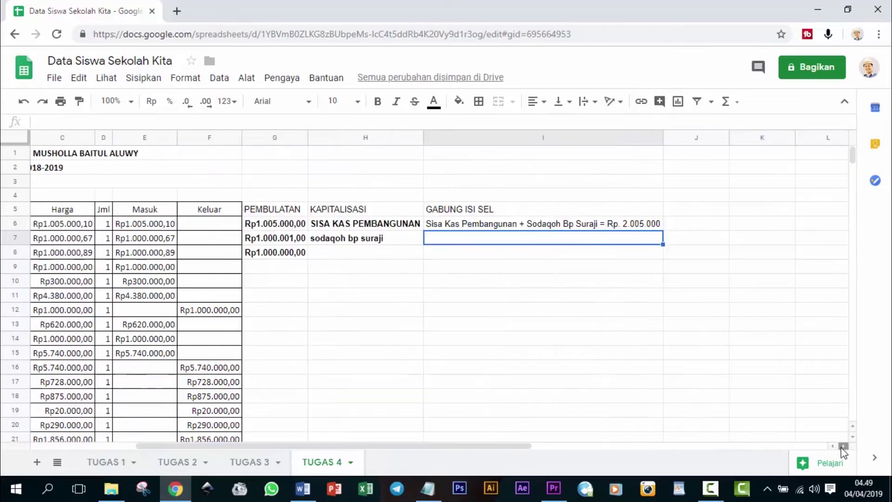
click(458, 226)
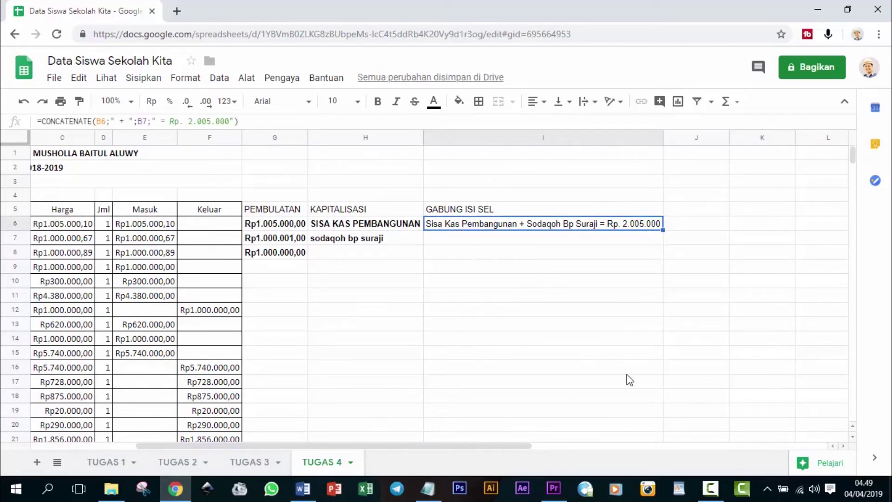
drag(442, 446, 369, 447)
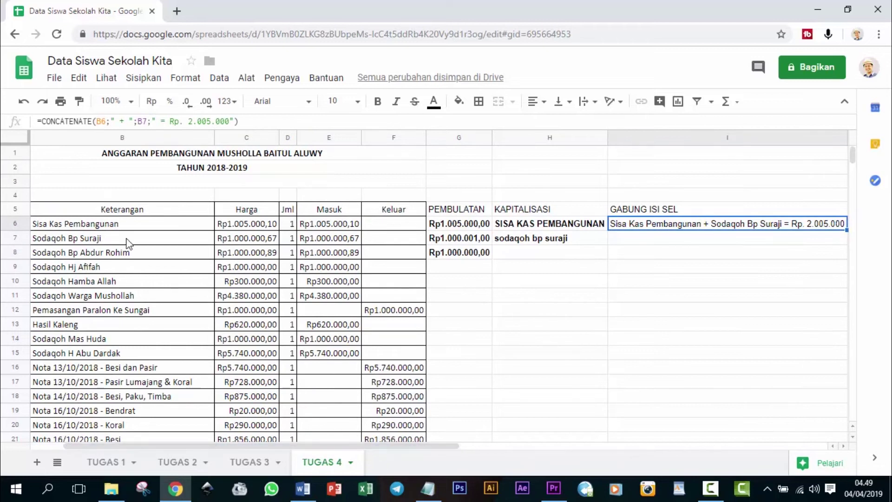
click(106, 228)
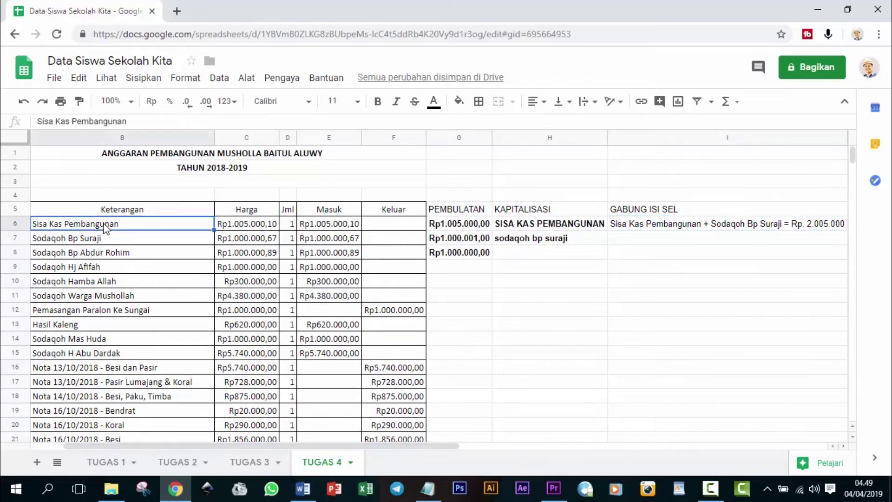
click(139, 241)
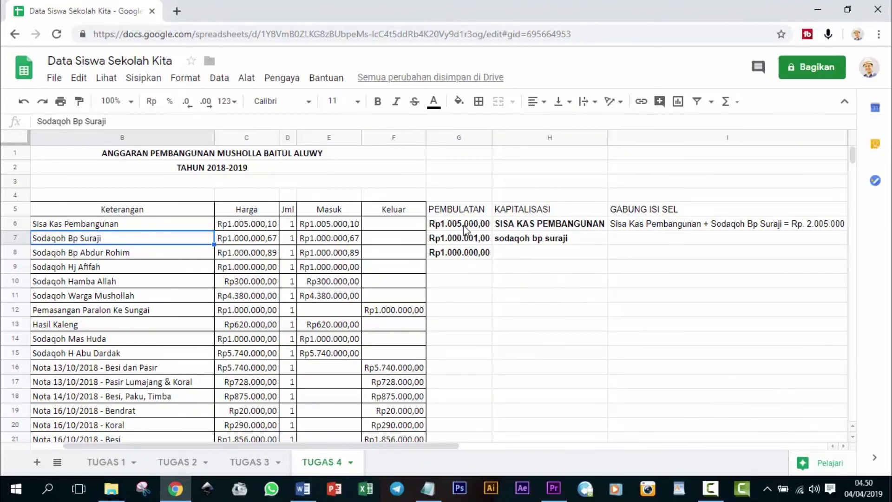
click(171, 229)
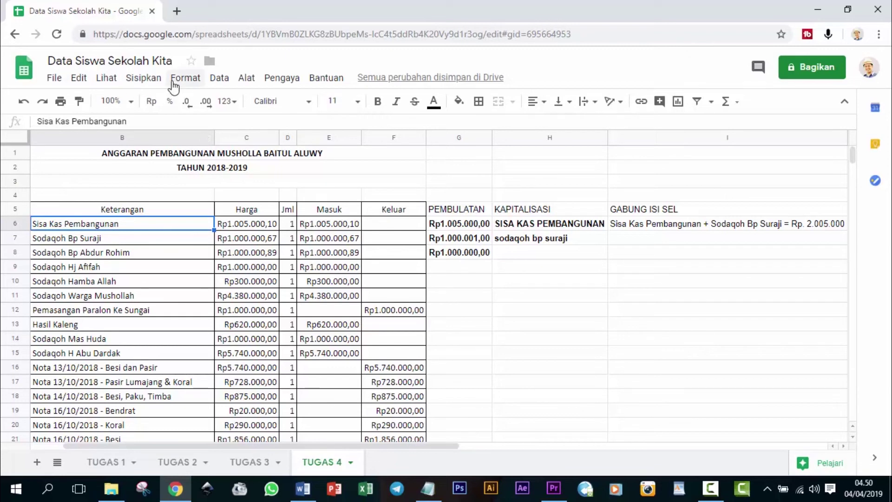
click(434, 102)
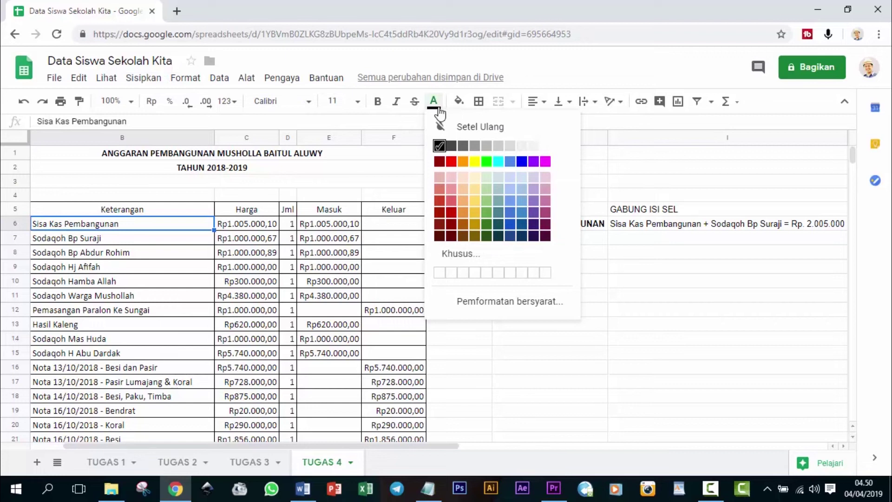
click(450, 162)
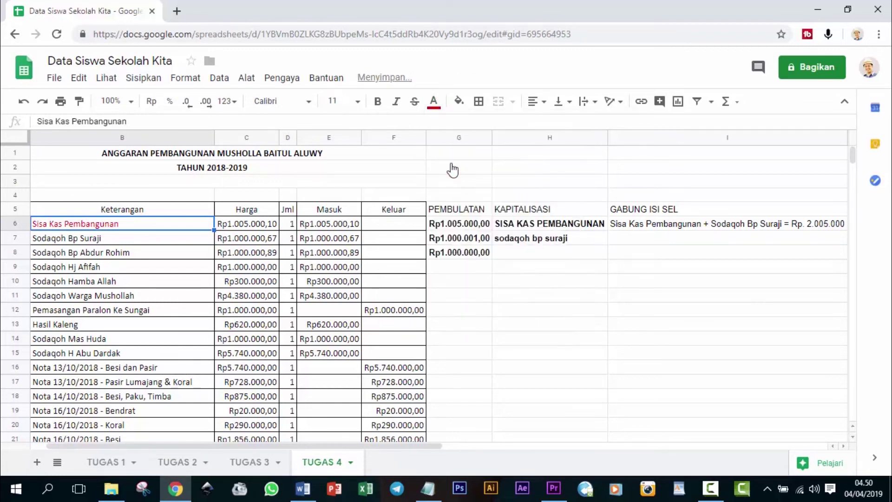
click(119, 238)
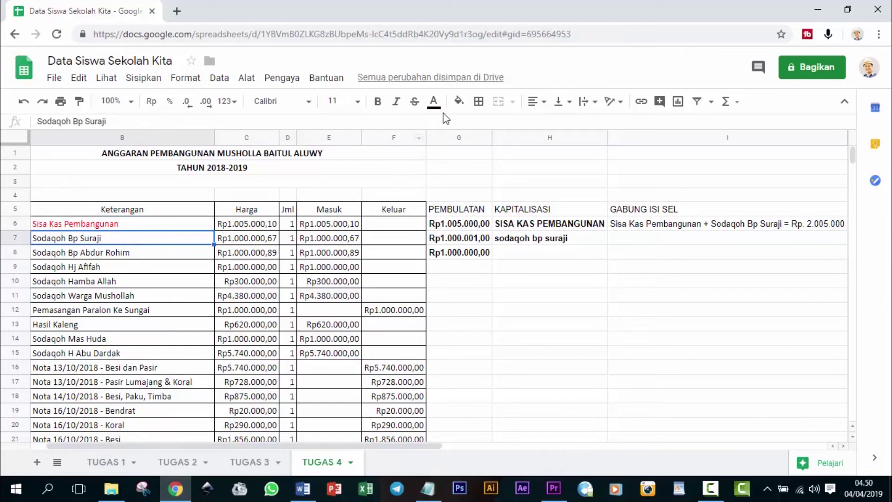
click(460, 102)
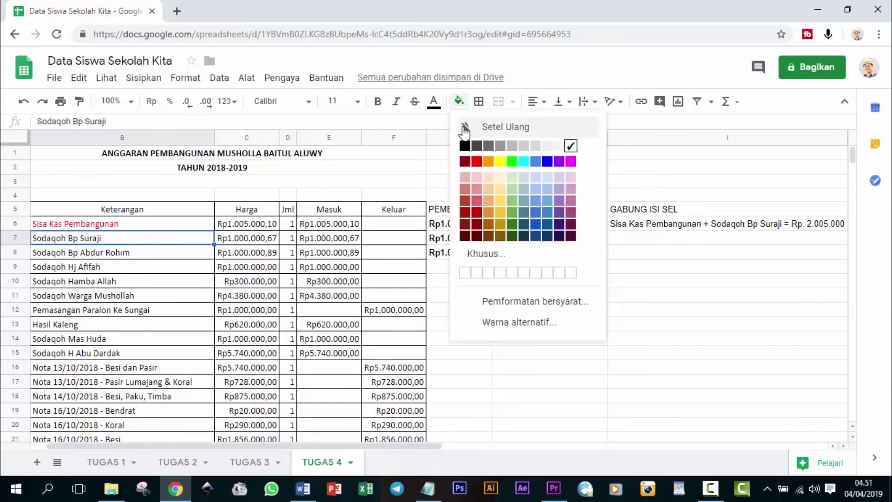
click(501, 162)
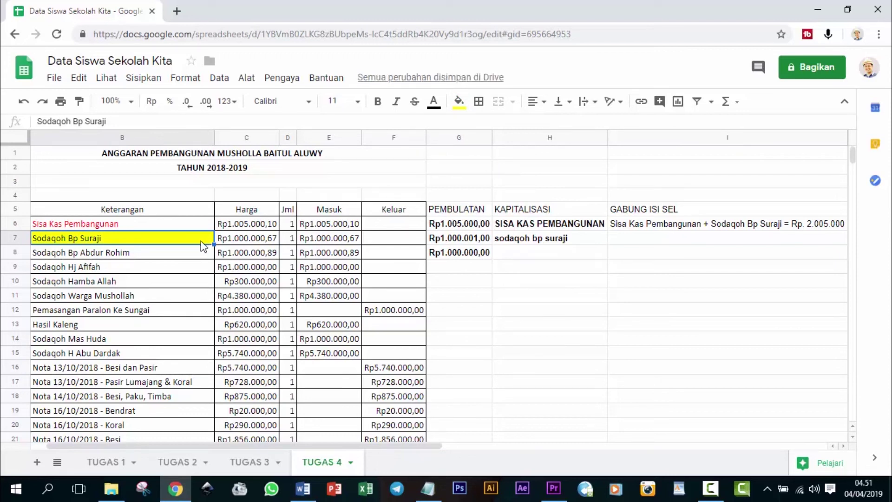
click(188, 255)
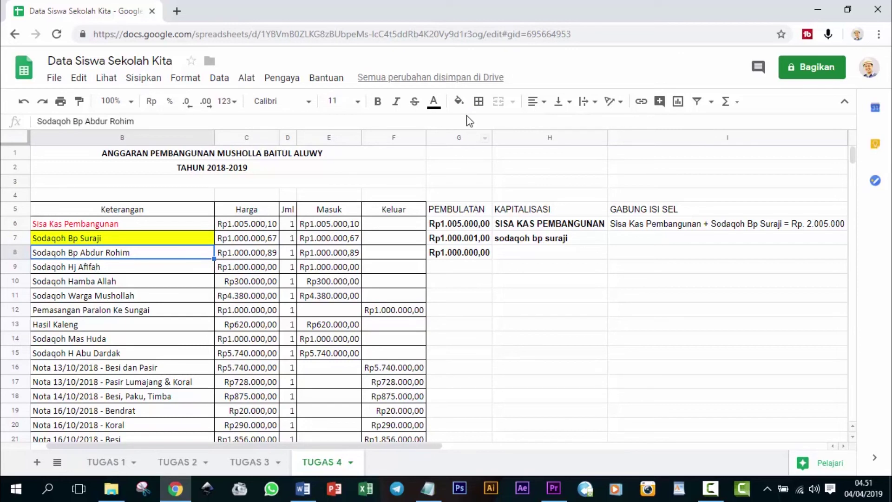
click(459, 102)
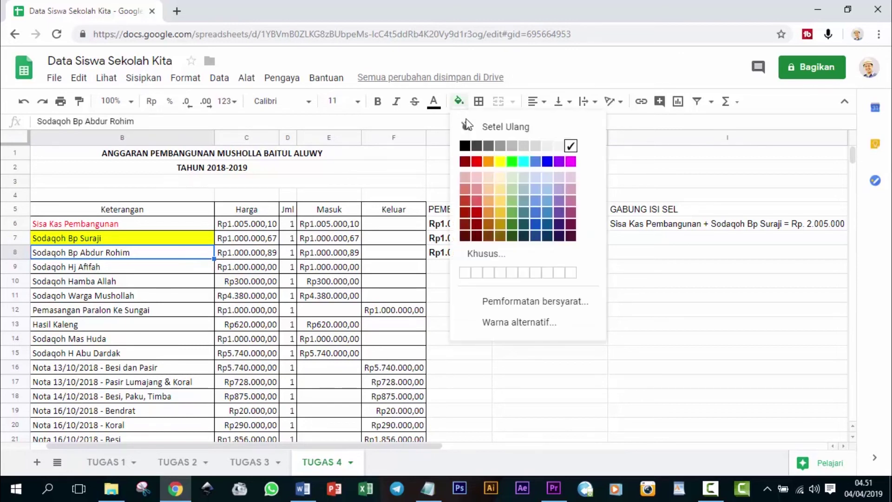
click(500, 161)
click(434, 102)
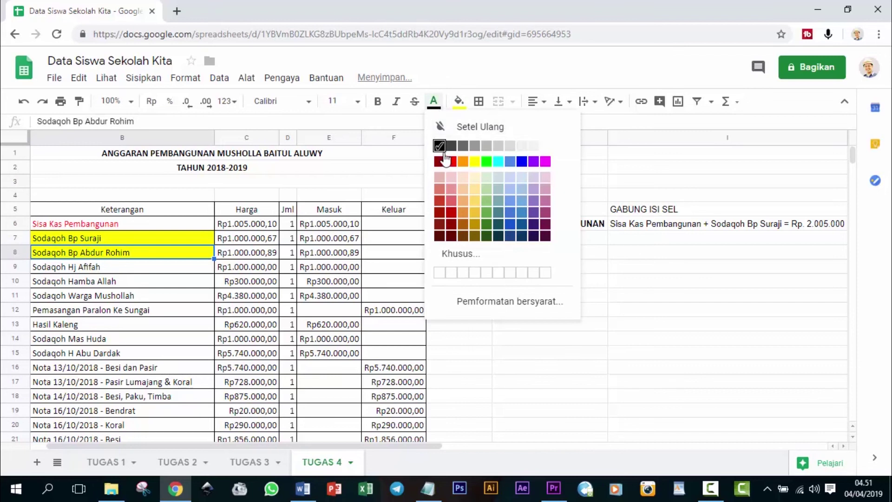
click(455, 170)
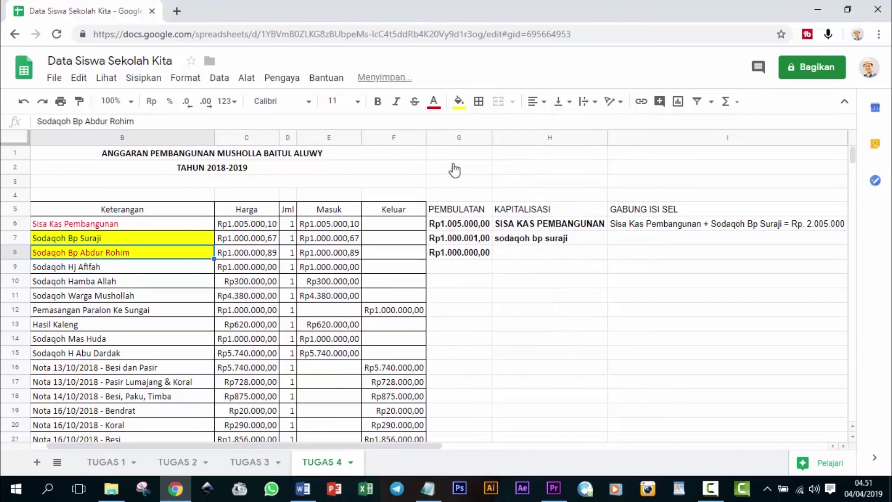
click(163, 273)
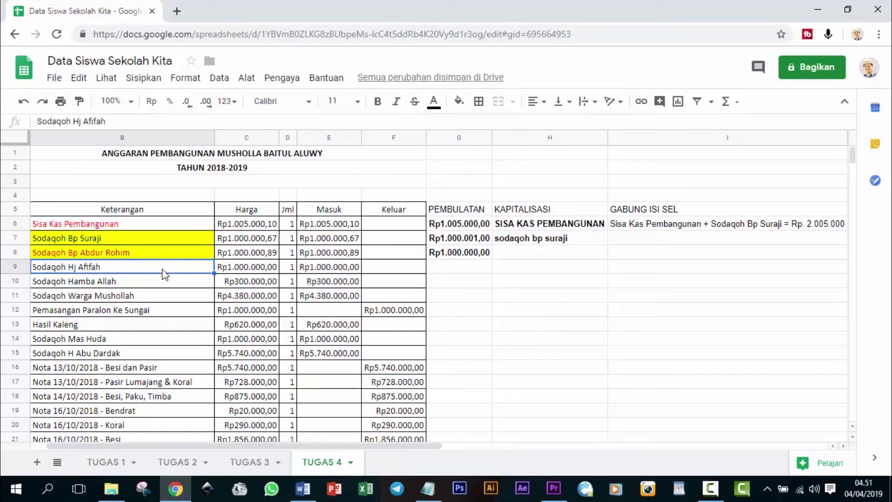
click(379, 104)
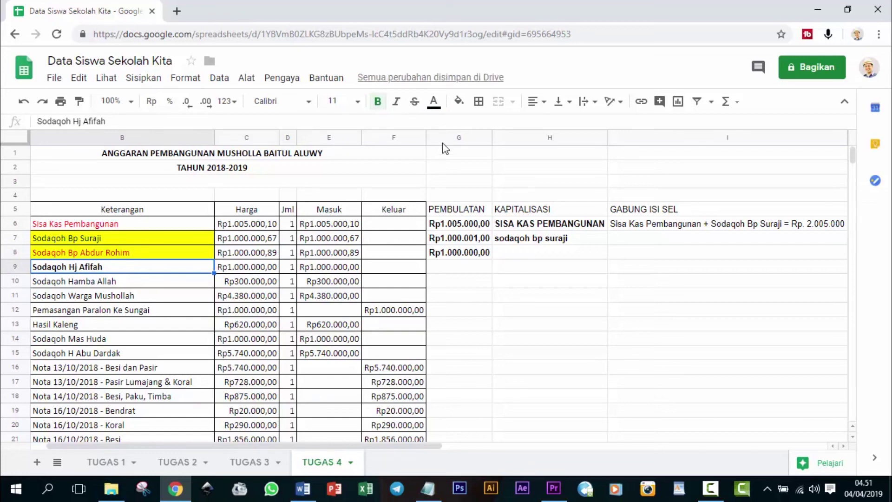
click(439, 106)
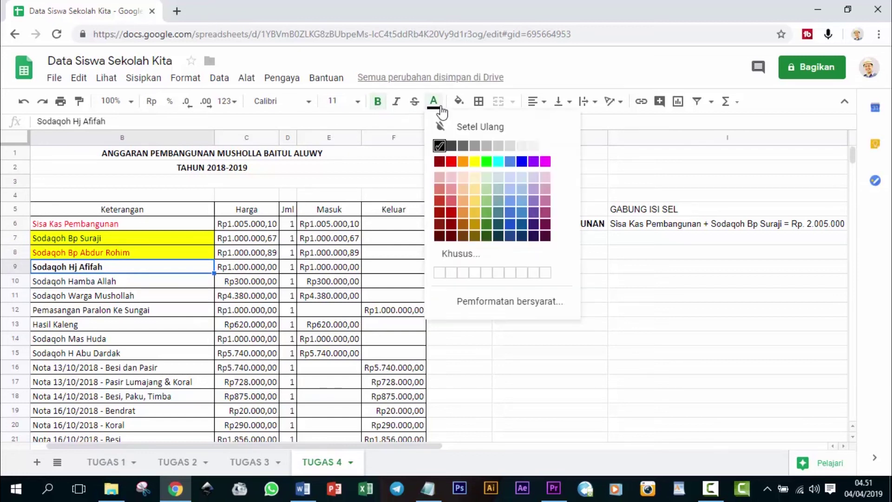
click(450, 162)
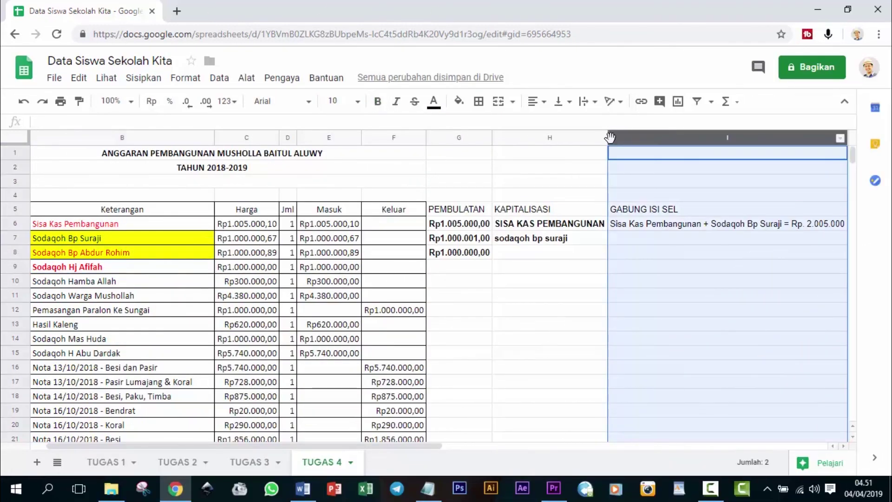
Delete the GABUNG ISI SEL column (column I)
click(571, 139)
mouse_move(572, 144)
mouse_down()
mouse_move(468, 146)
mouse_move(476, 147)
mouse_up()
click(476, 139)
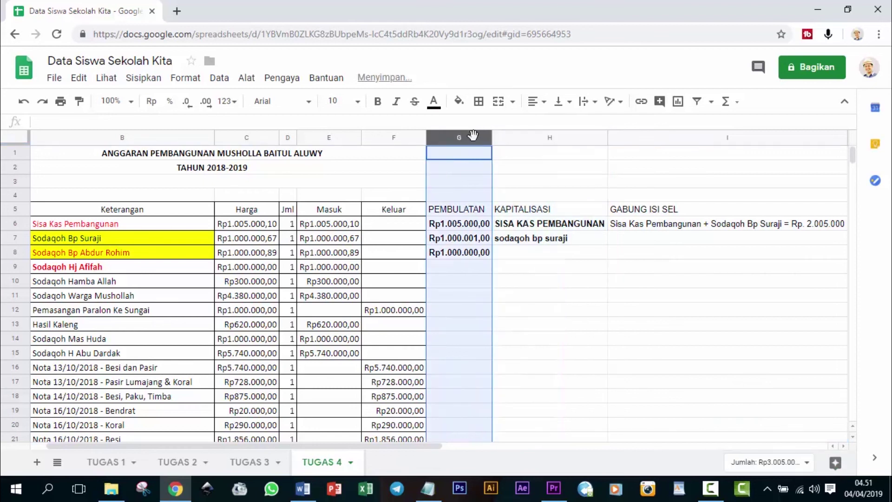
click(679, 137)
right_click(679, 138)
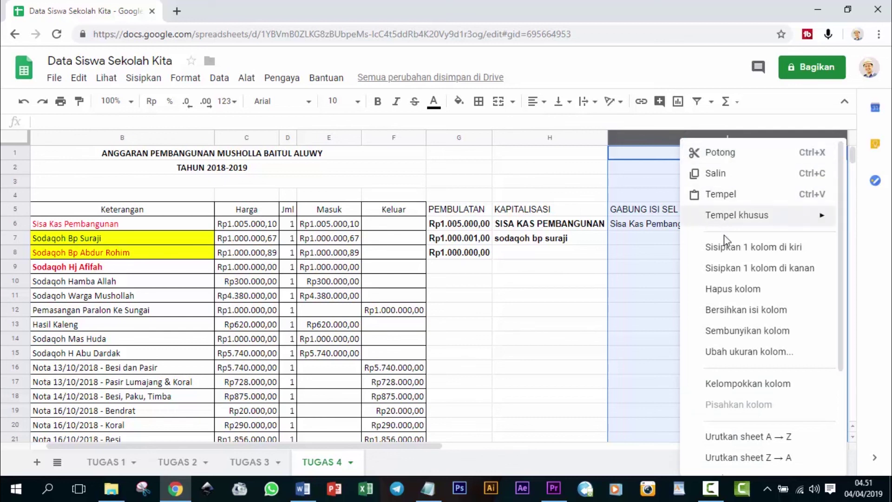
click(732, 292)
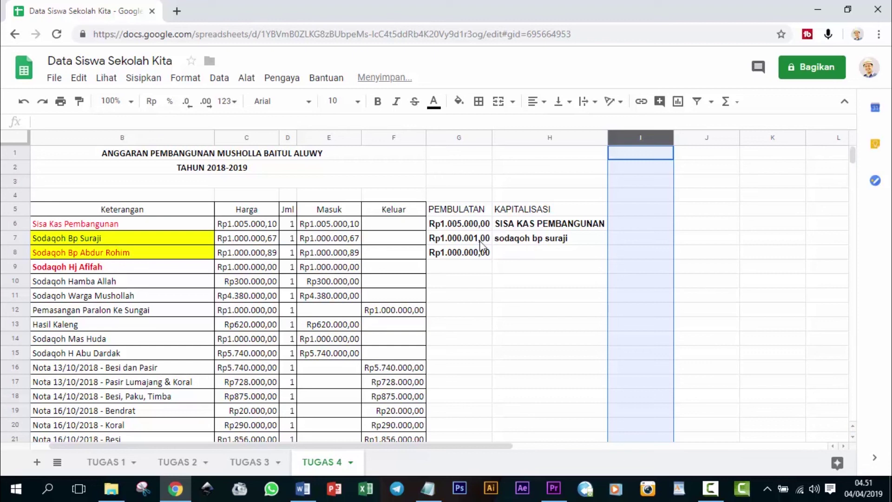
Delete columns G–H, the PEMBULATAN and KAPITALISASI columns
drag(465, 274, 525, 273)
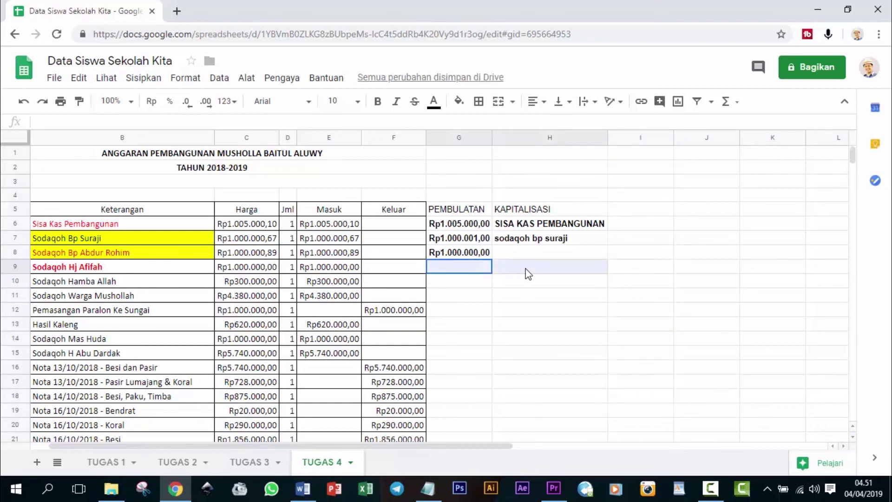
right_click(544, 271)
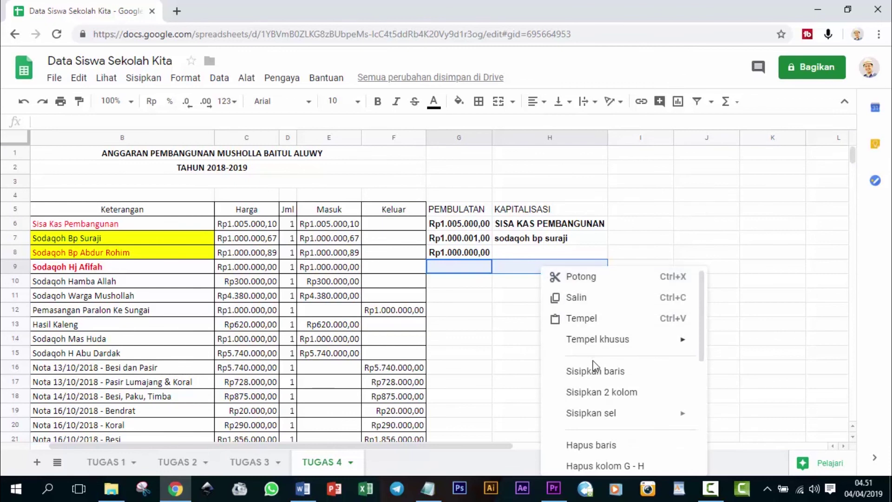
scroll(622, 474, down, 2)
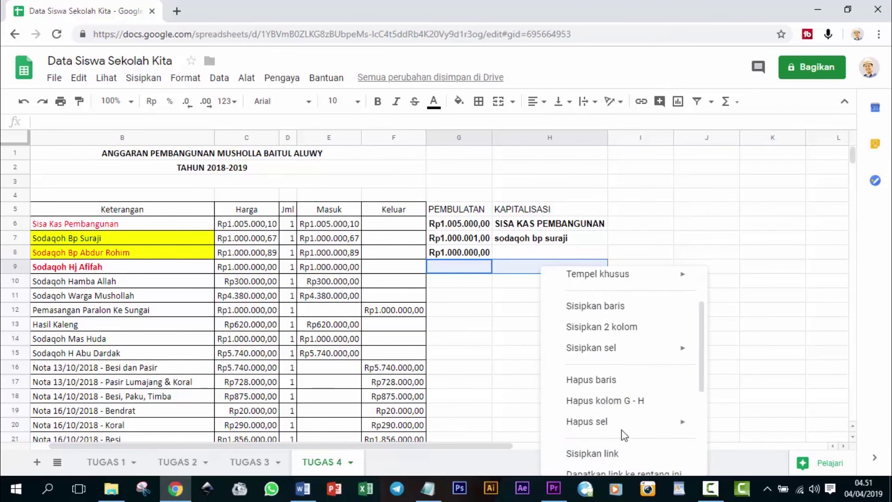
click(629, 402)
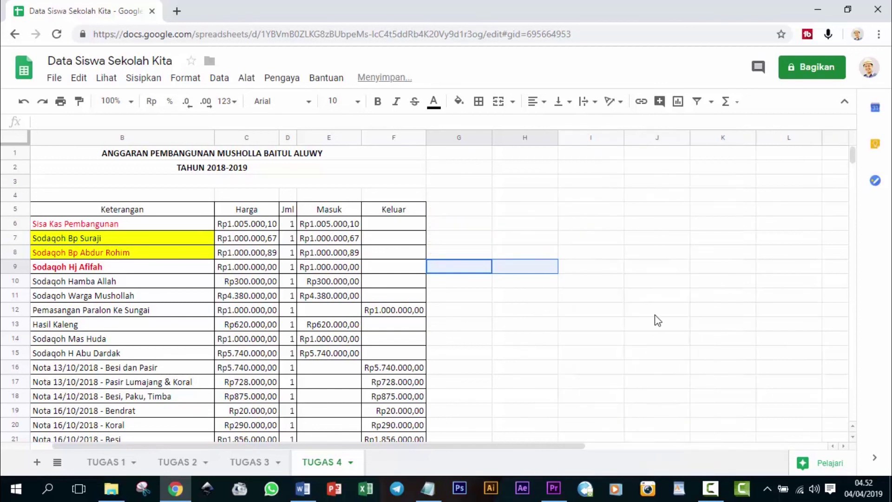